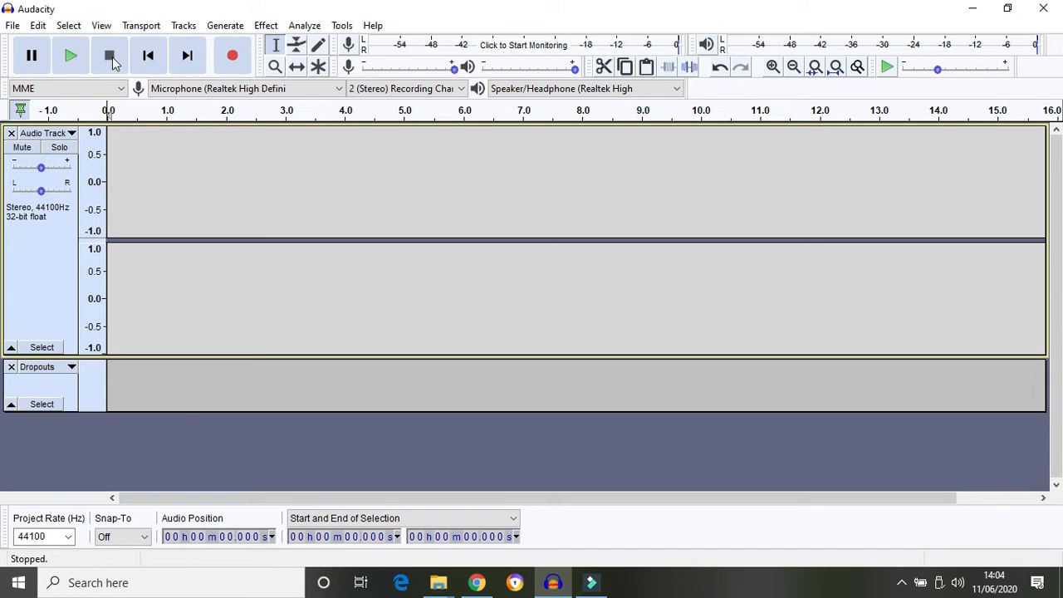
# Record a roughly four-second first spoken line and play it back from 0.55 s
pyautogui.click(231, 60)
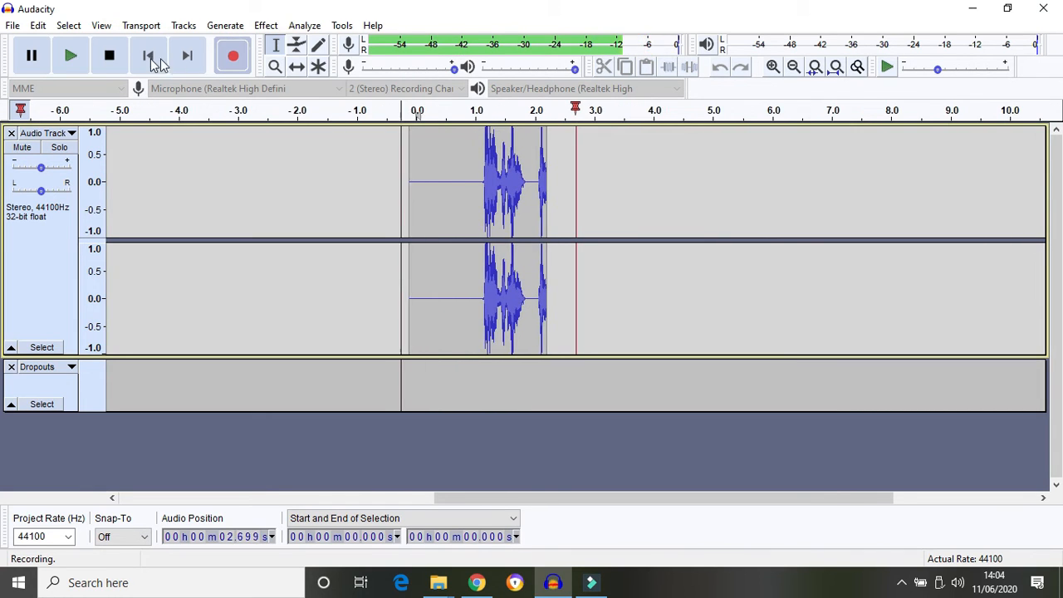
pyautogui.click(109, 56)
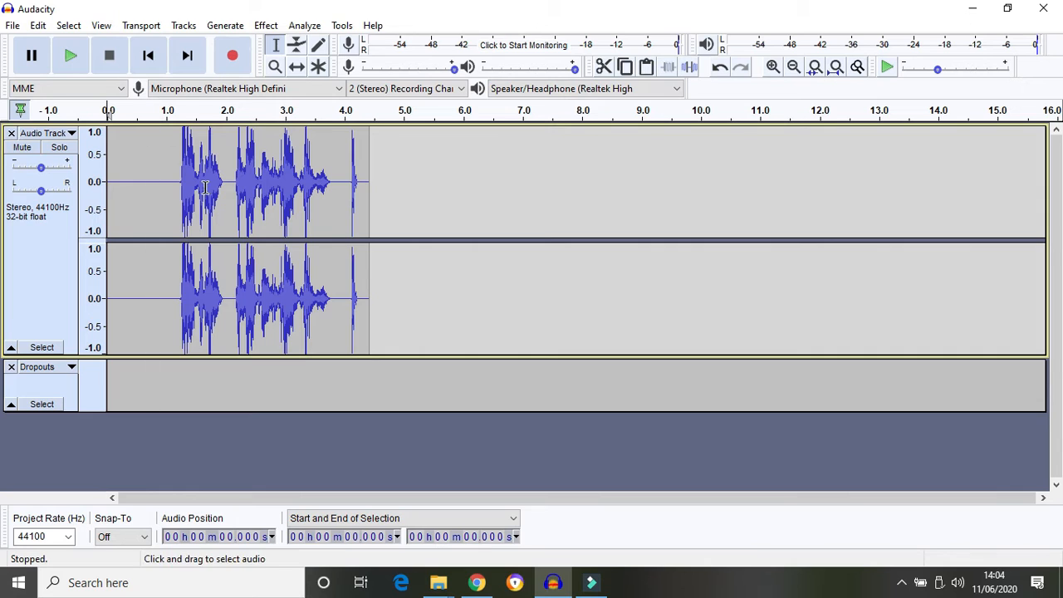
pyautogui.click(139, 174)
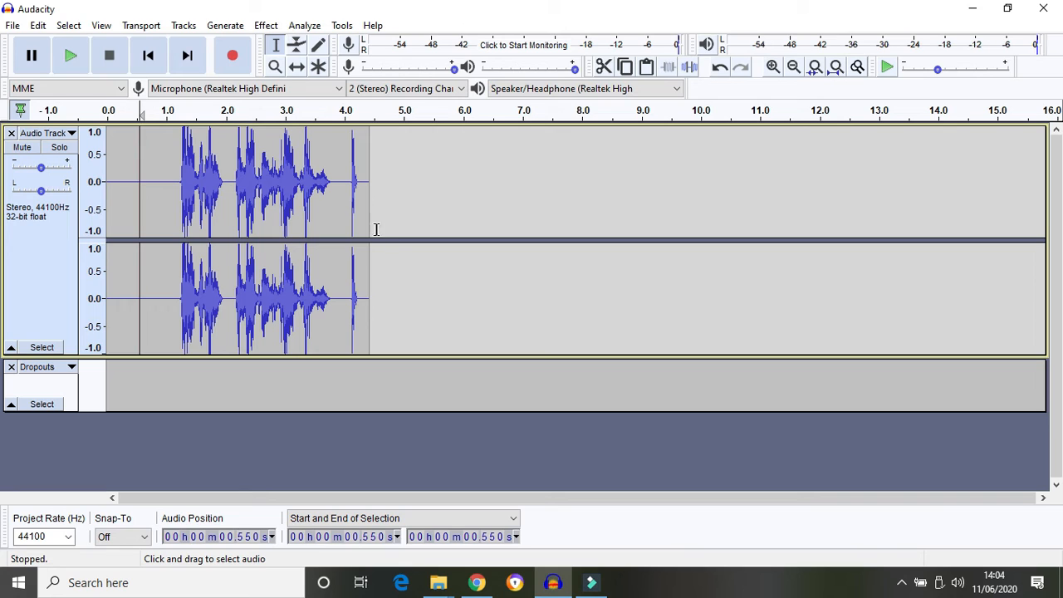
# Record a second spoken line right after the first clip, extending the audio to about 15.3 s
pyautogui.click(370, 170)
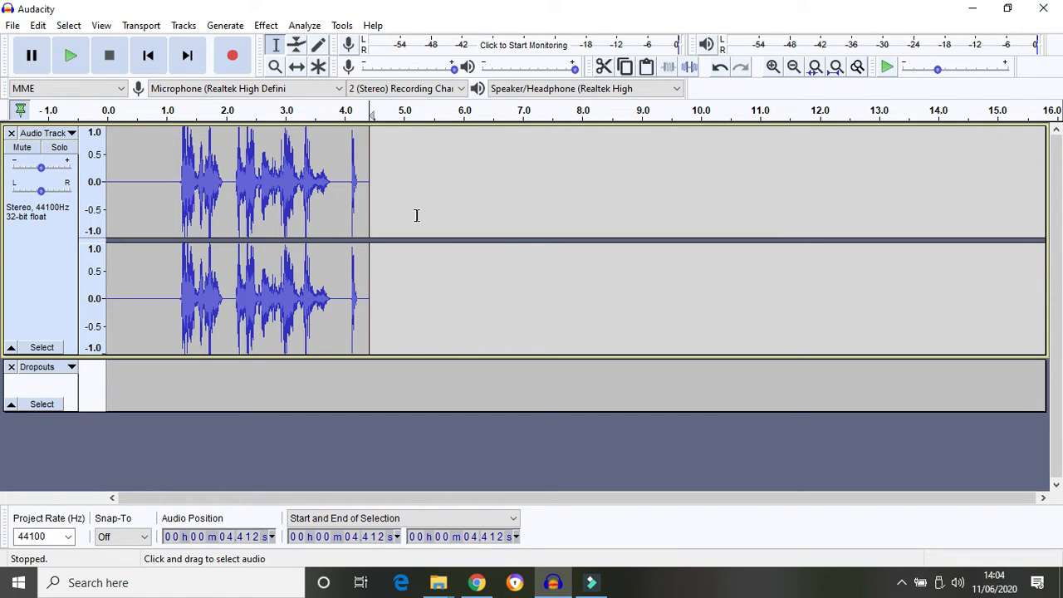
pyautogui.click(235, 60)
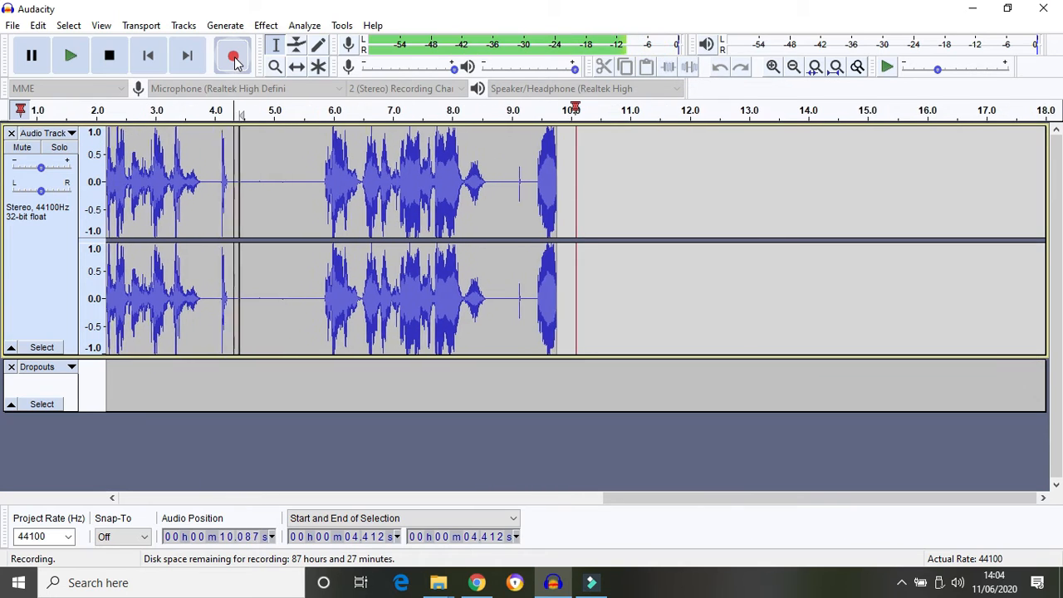
pyautogui.click(110, 57)
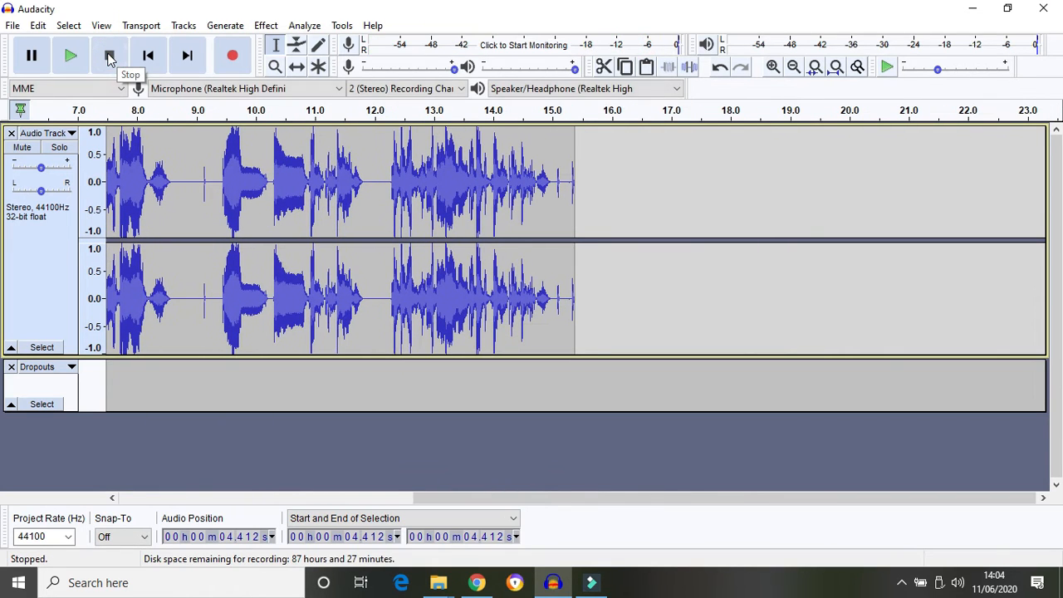
pyautogui.moveTo(496, 498); pyautogui.dragTo(302, 498)
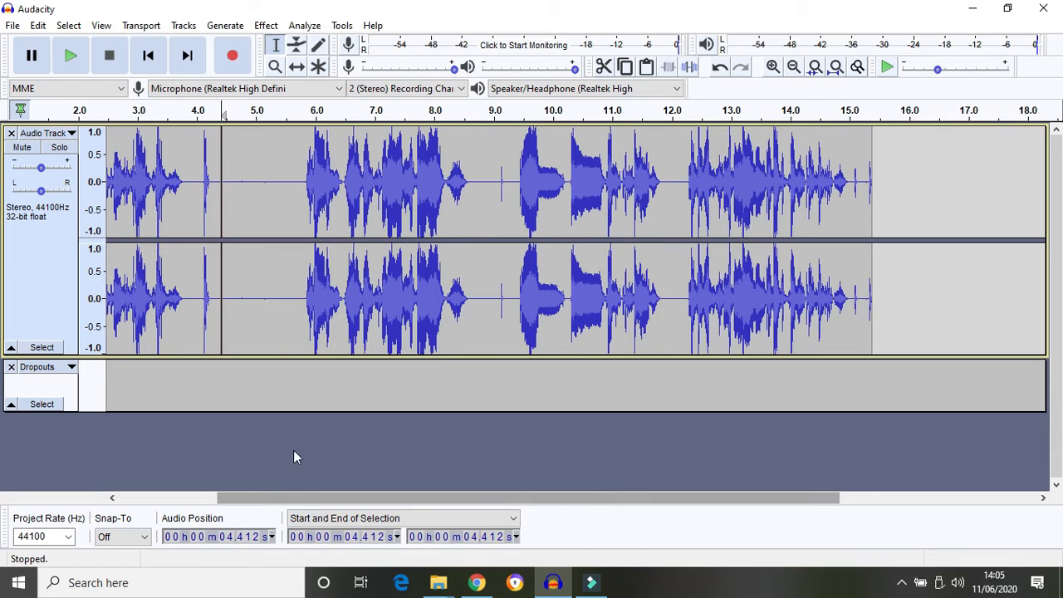
# Select the audio from about 4.9 s to 12.1 s and delete it, so audio ends near 8.1 s
pyautogui.keyDown('shift'); pyautogui.click(251, 171); pyautogui.keyUp('shift')
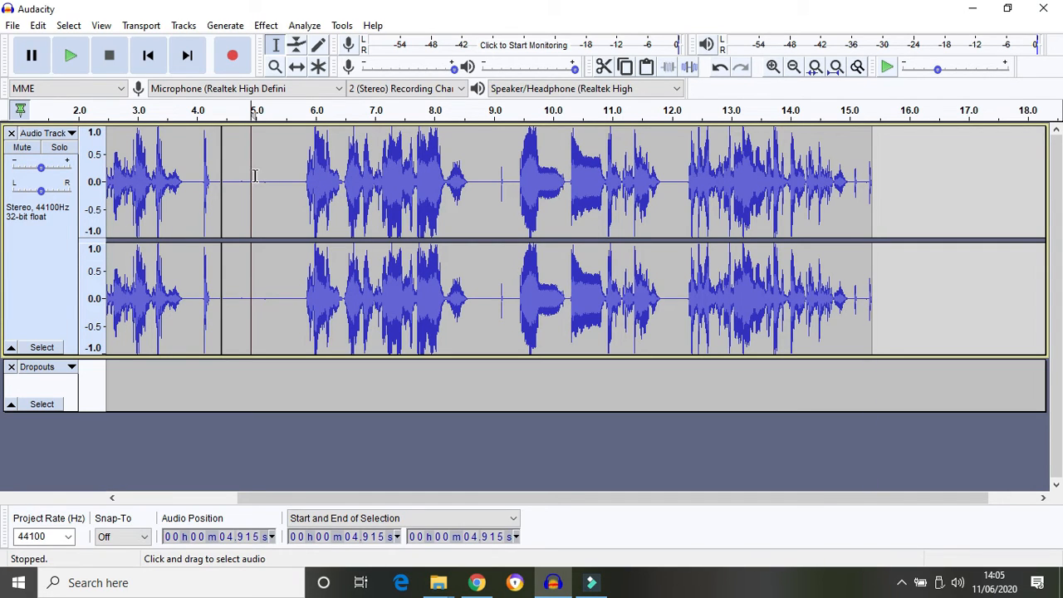
pyautogui.moveTo(247, 176); pyautogui.dragTo(668, 198)
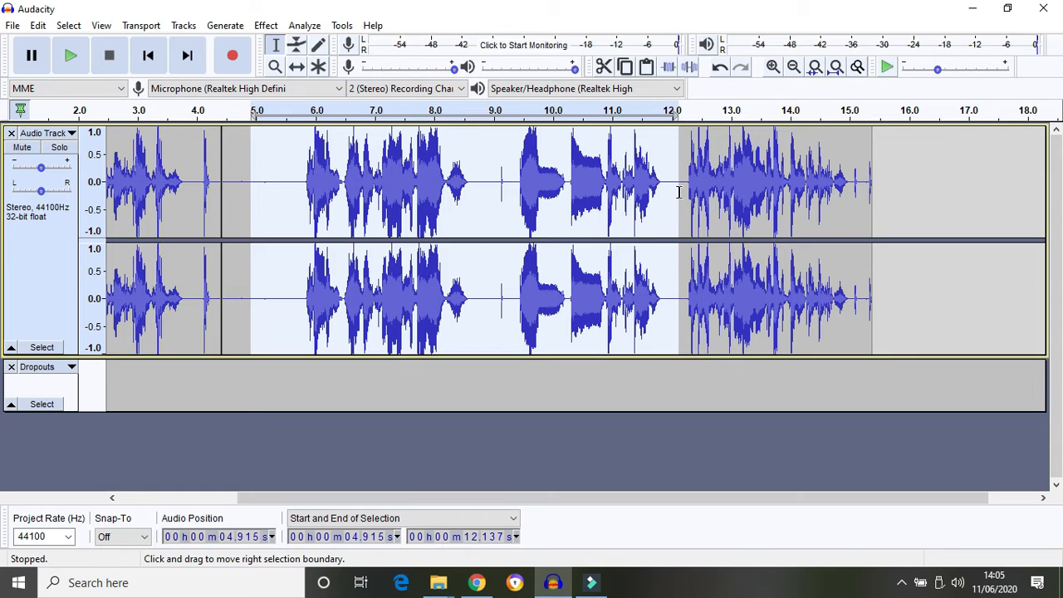
pyautogui.press('Delete')
pyautogui.moveTo(400, 501); pyautogui.dragTo(244, 485)
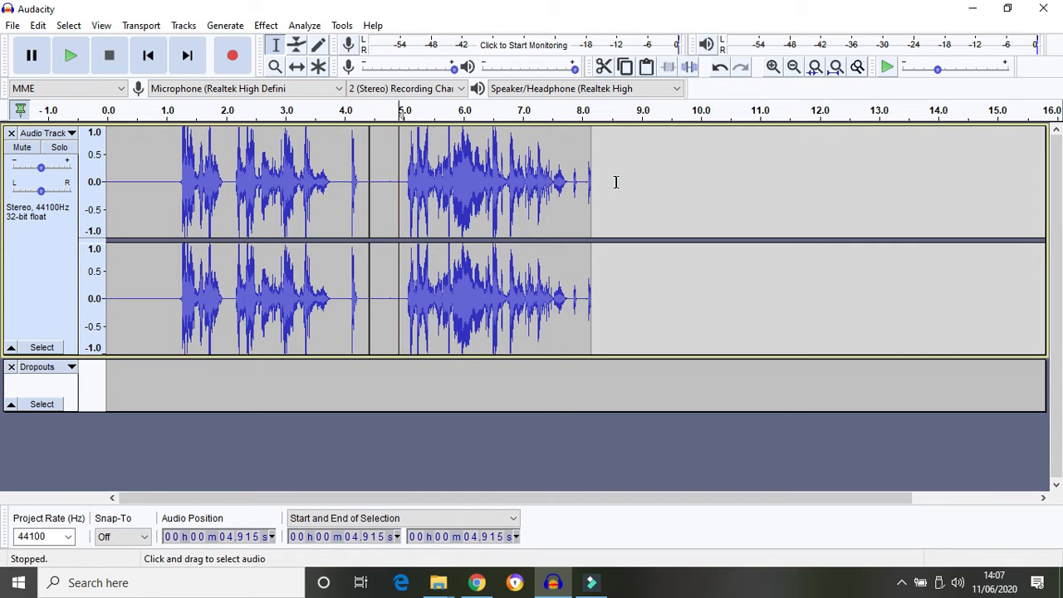
# Select all the audio with Ctrl+A and delete it, leaving the stereo track empty
pyautogui.click(616, 182)
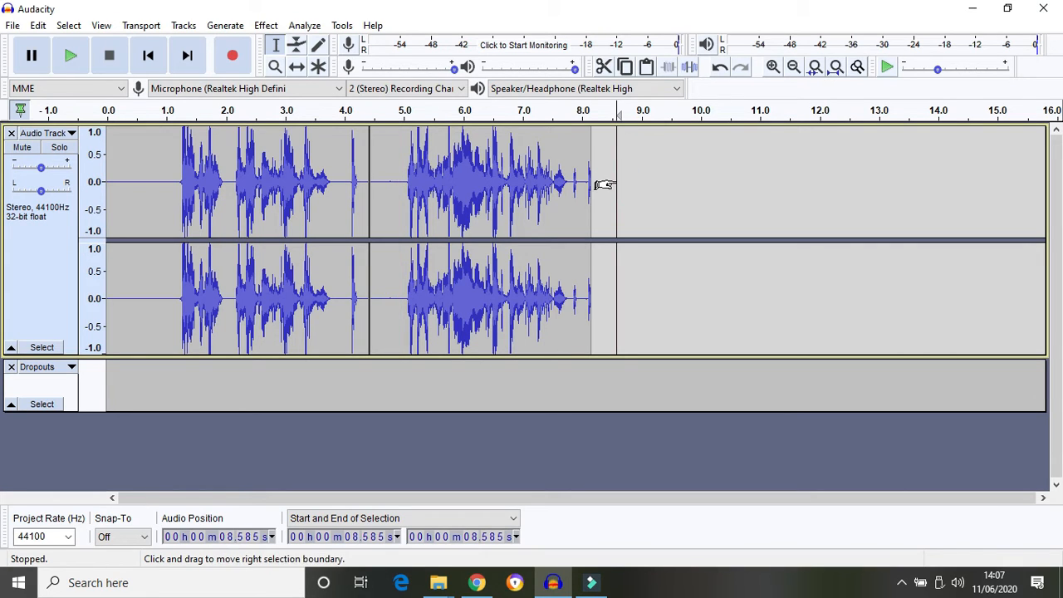
pyautogui.hotkey('ctrl', 'a')
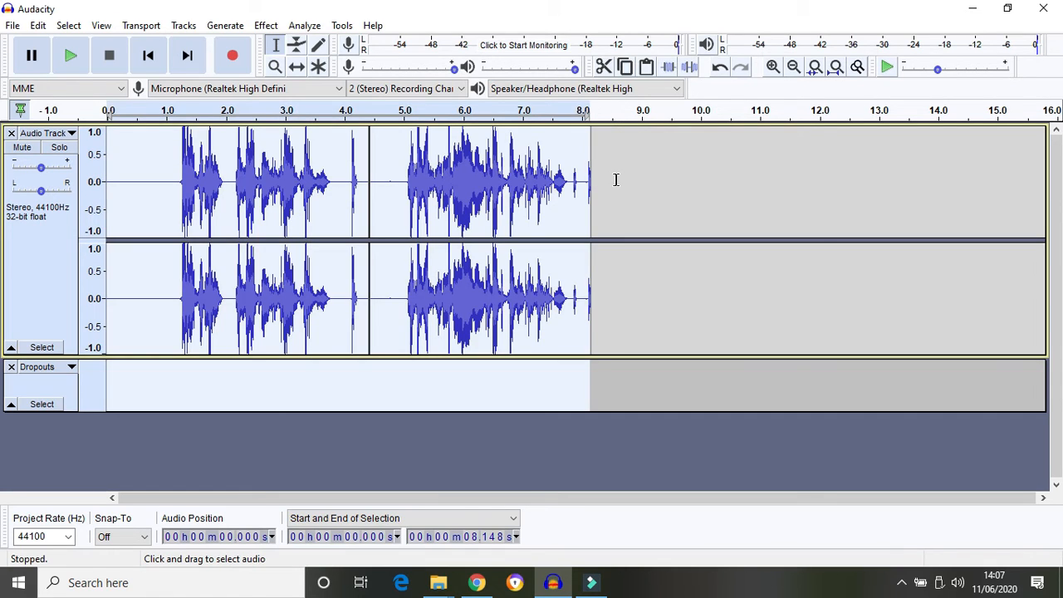
pyautogui.press('Delete')
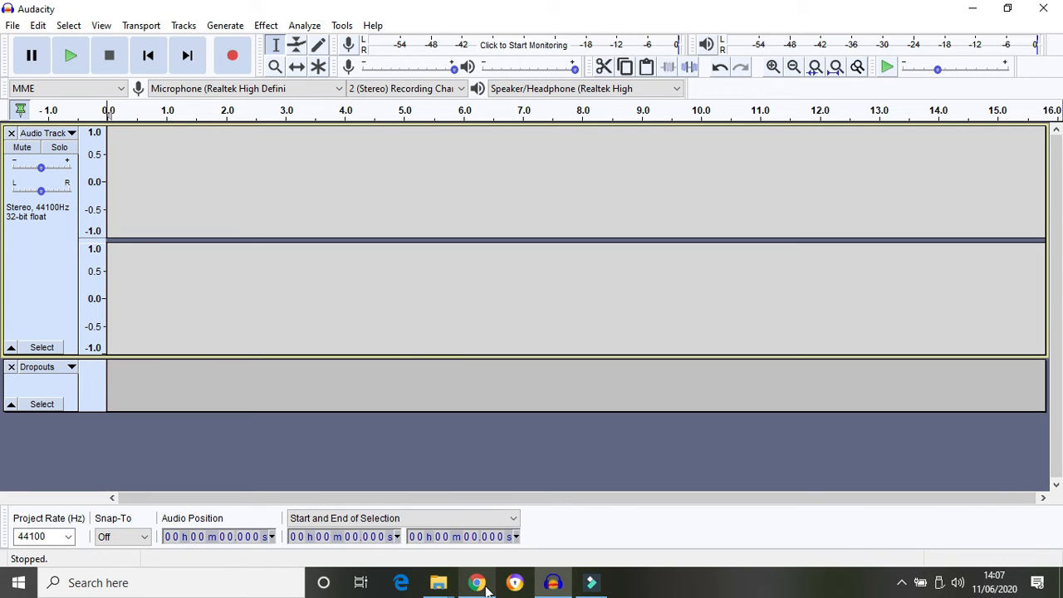
# Bring the Sound of Text browser window forward and place the cursor in its empty Text box
pyautogui.moveTo(488, 588)
pyautogui.click(447, 459)
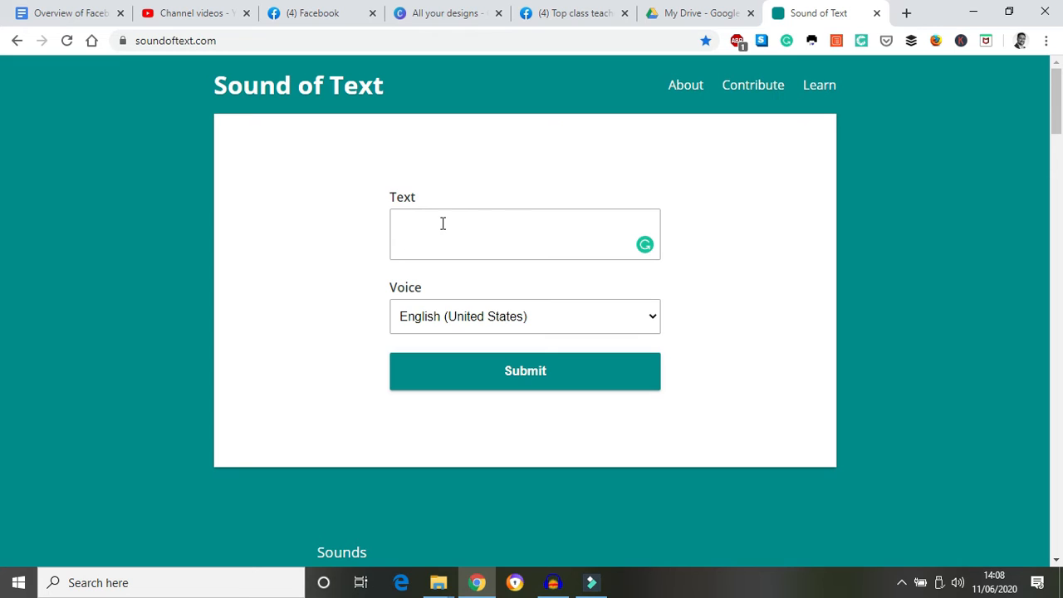
pyautogui.click(398, 219)
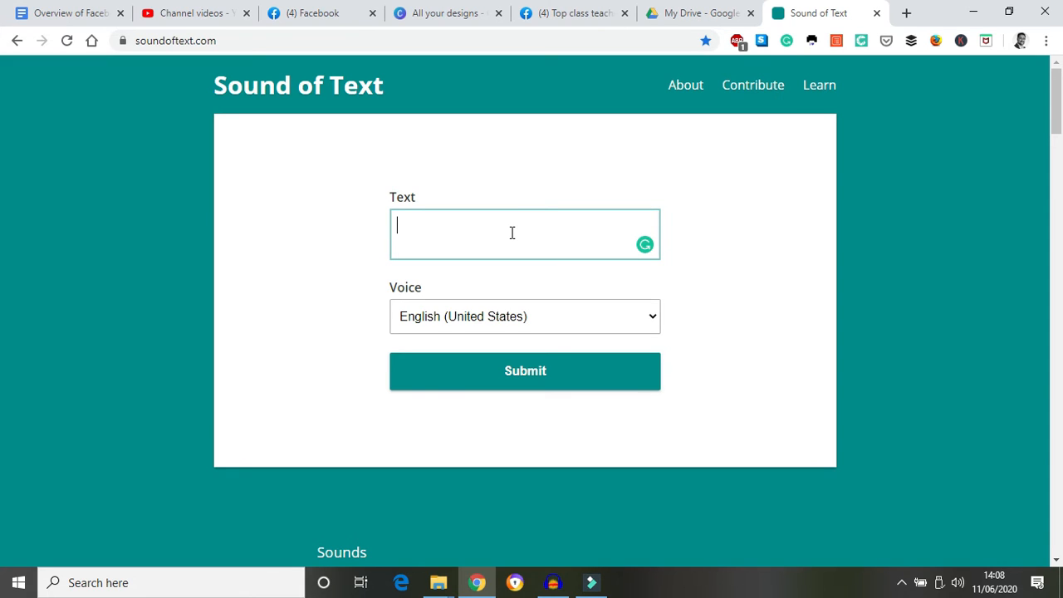
# Record a new spoken line of about 4.8 seconds in Audacity, then return to the Sound of Text page
pyautogui.click(552, 585)
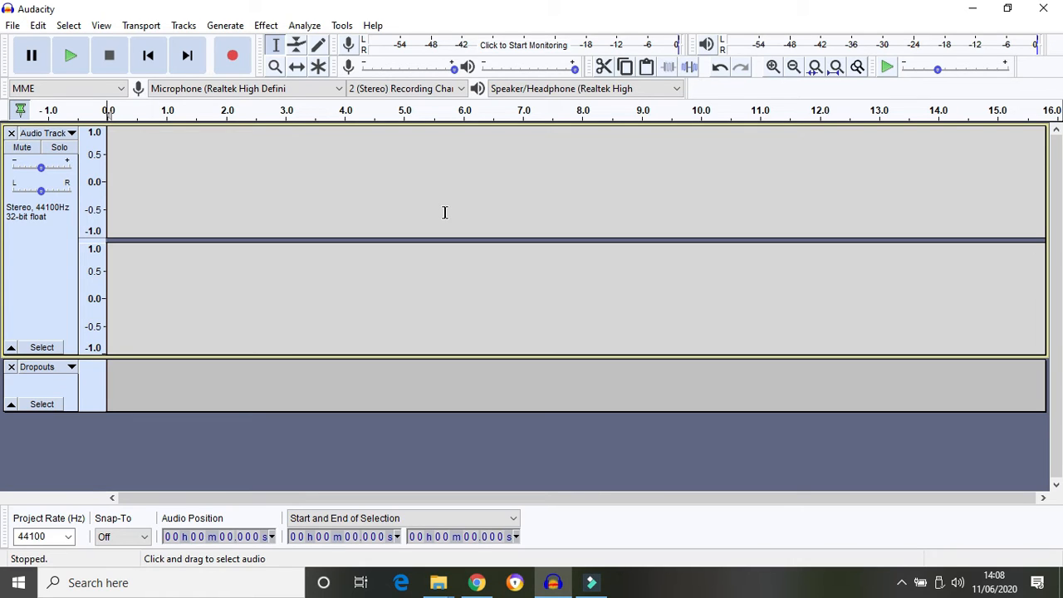
pyautogui.click(234, 58)
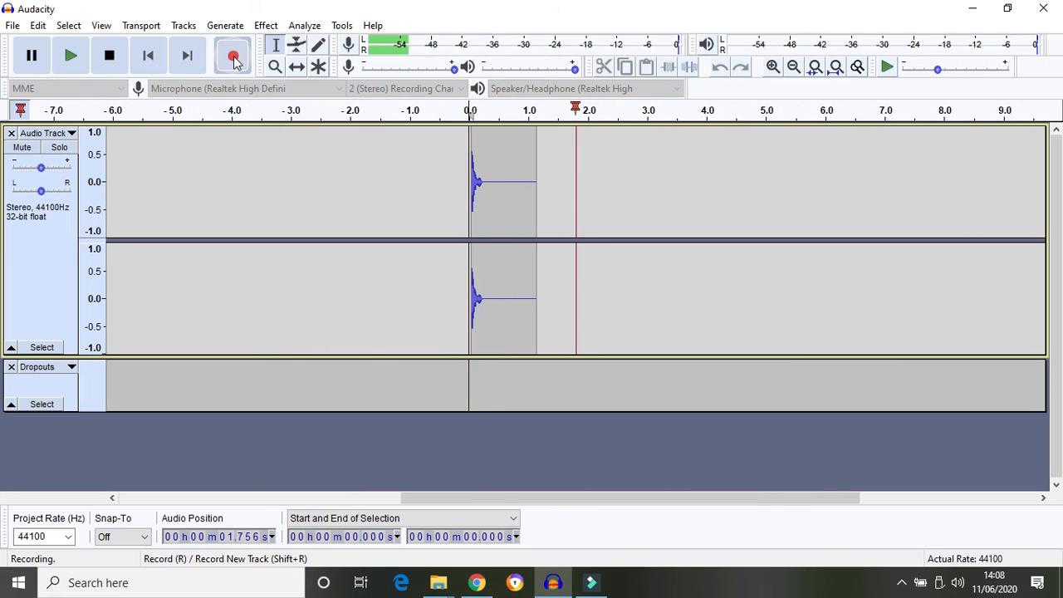
pyautogui.click(110, 55)
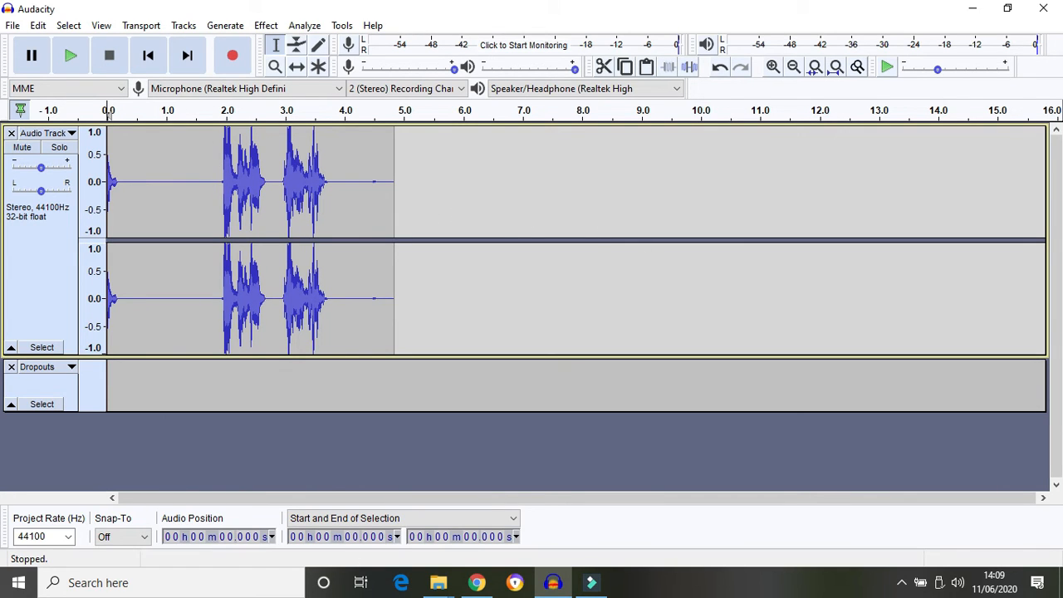
pyautogui.click(476, 582)
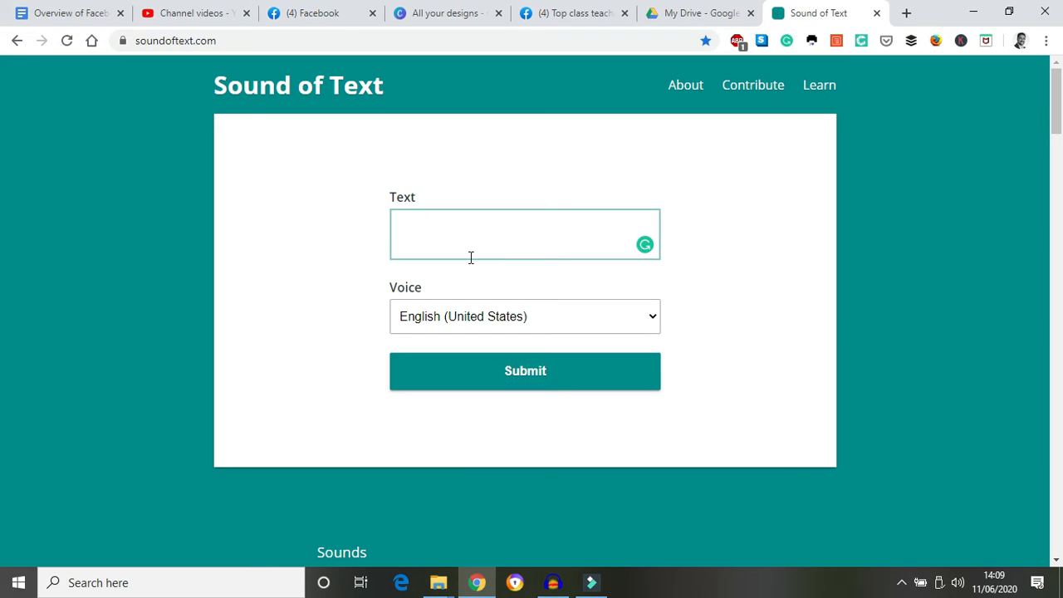
# Enter the sentence 'I'm fine thank you. How about you?' in the Text box
pyautogui.write("I'm fine thank you. H")
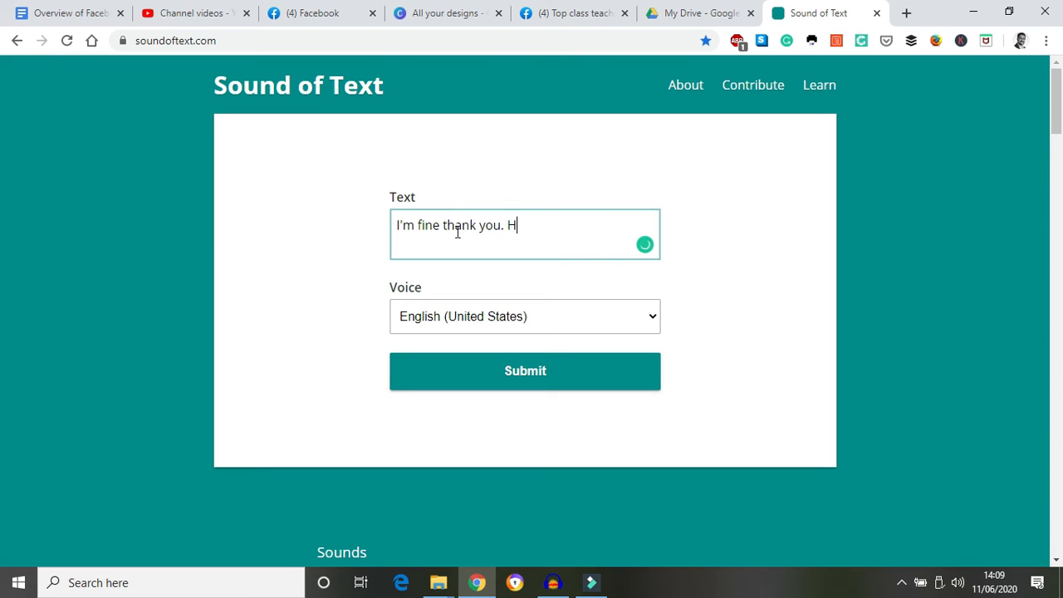
pyautogui.write('ow about you?')
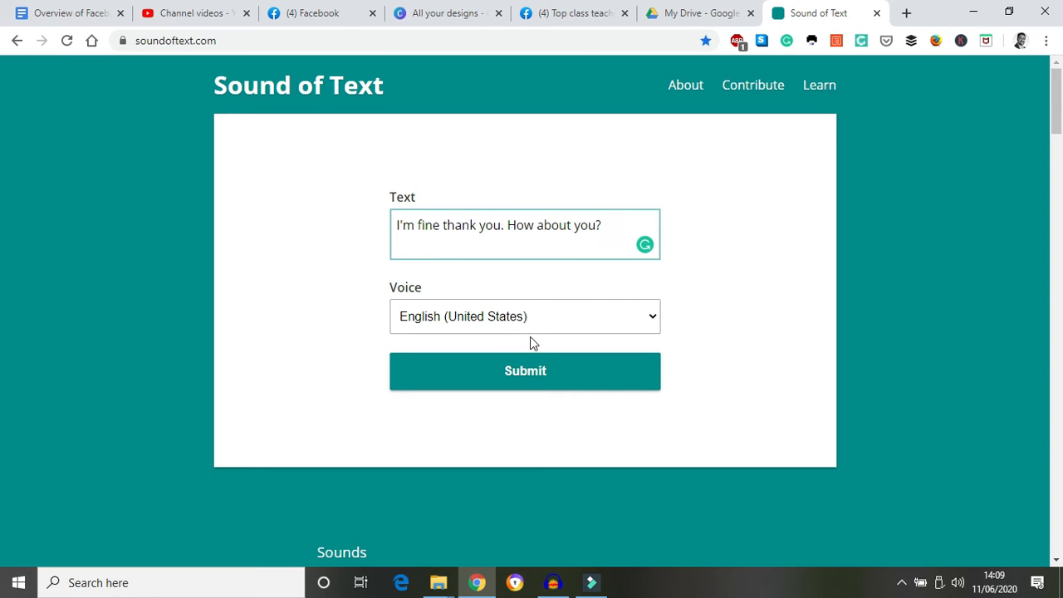
# Keep the voice at English (United States) and submit the sentence to generate speech
pyautogui.click(501, 324)
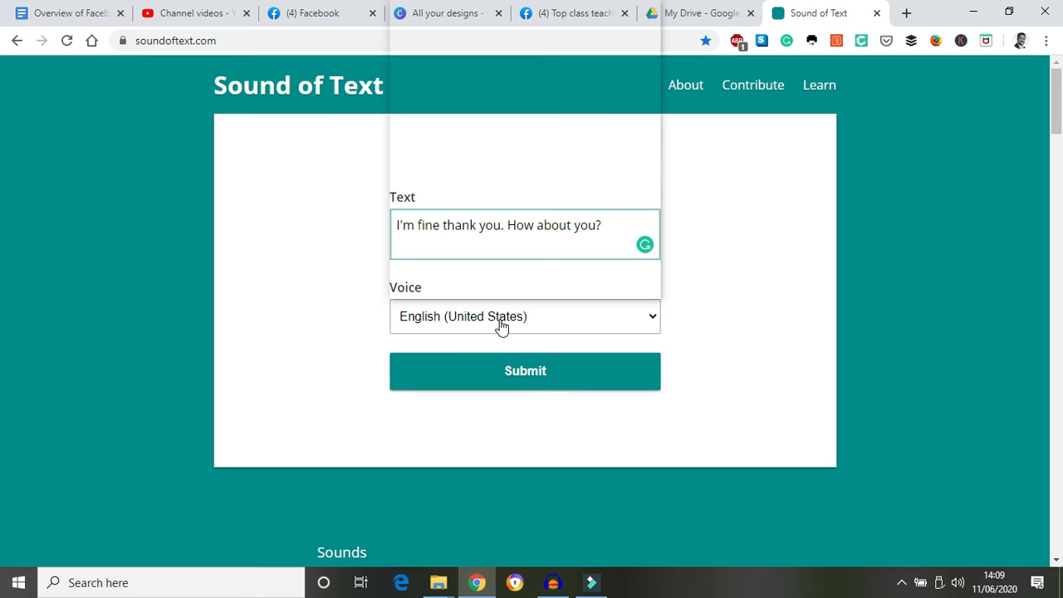
pyautogui.click(633, 319)
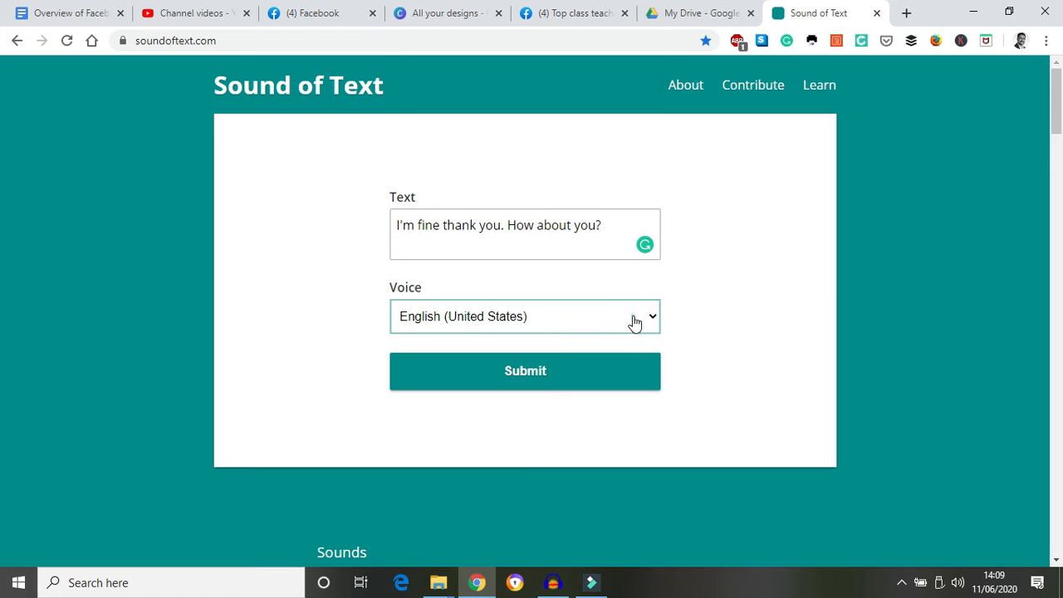
pyautogui.click(633, 319)
pyautogui.click(644, 314)
pyautogui.click(643, 322)
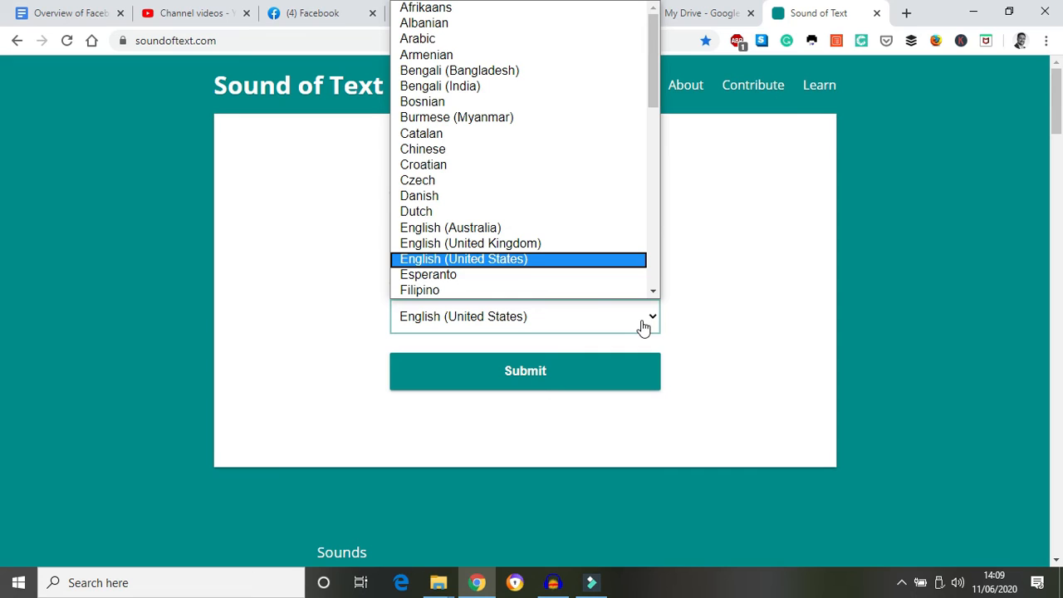
pyautogui.click(501, 257)
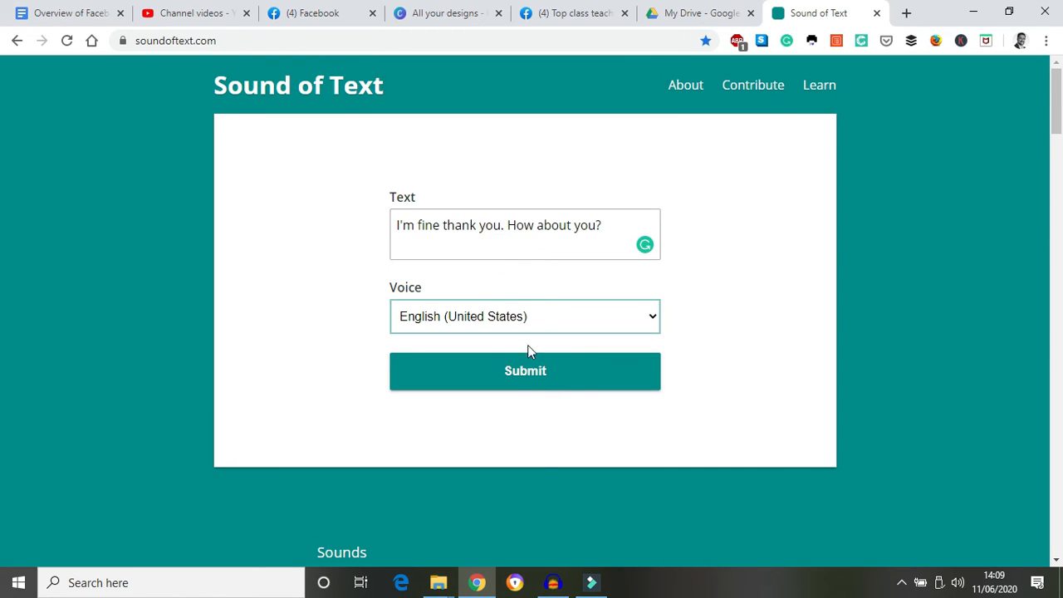
pyautogui.click(533, 381)
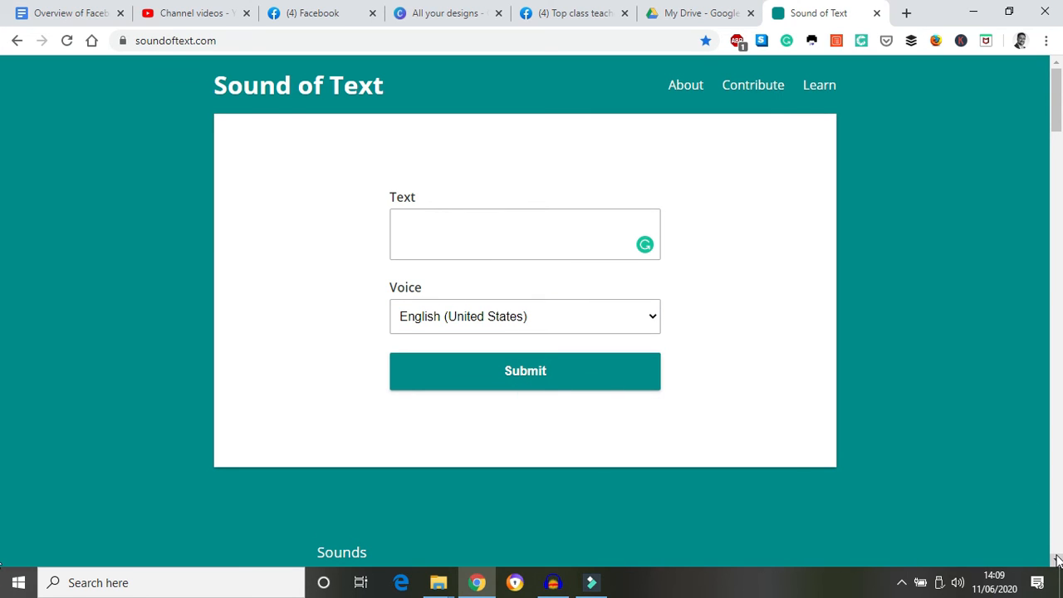
# Download the 'I'm fine thank you. How about you?' clip from the Sounds list as an mp3
pyautogui.scroll(-4, 1056, 561)
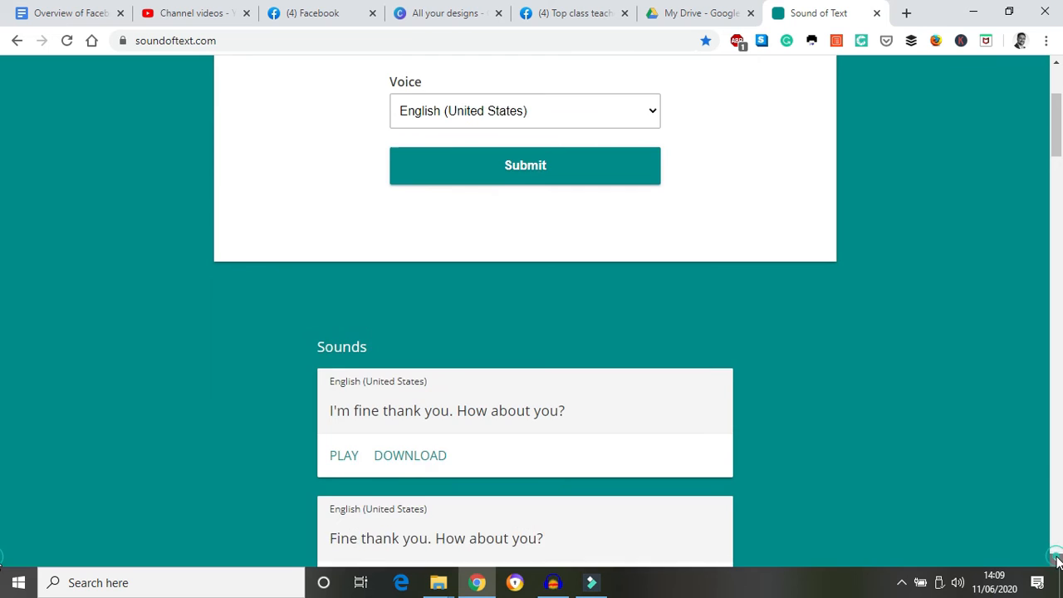
pyautogui.scroll(-1, 811, 440)
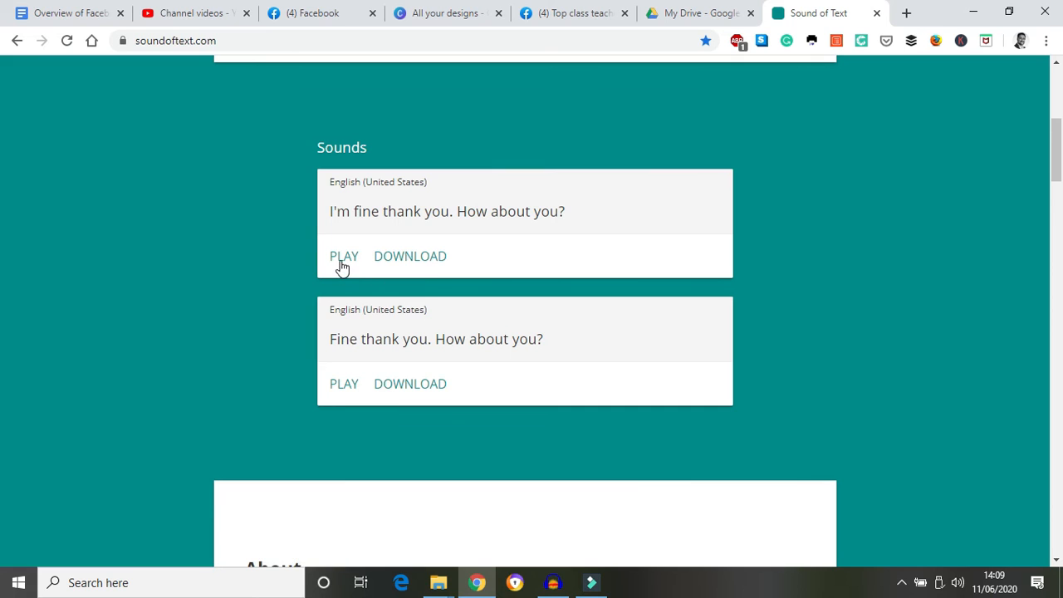
pyautogui.click(414, 254)
pyautogui.moveTo(438, 591)
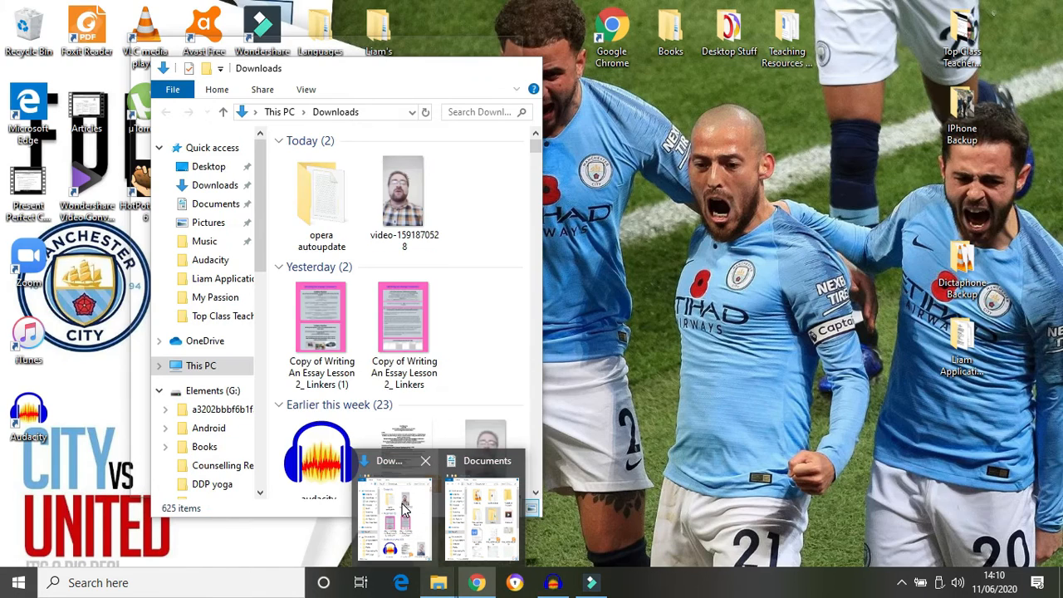
# Find the 2-second downloaded mp3 in Downloads via This PC, then return to the browser
pyautogui.click(402, 508)
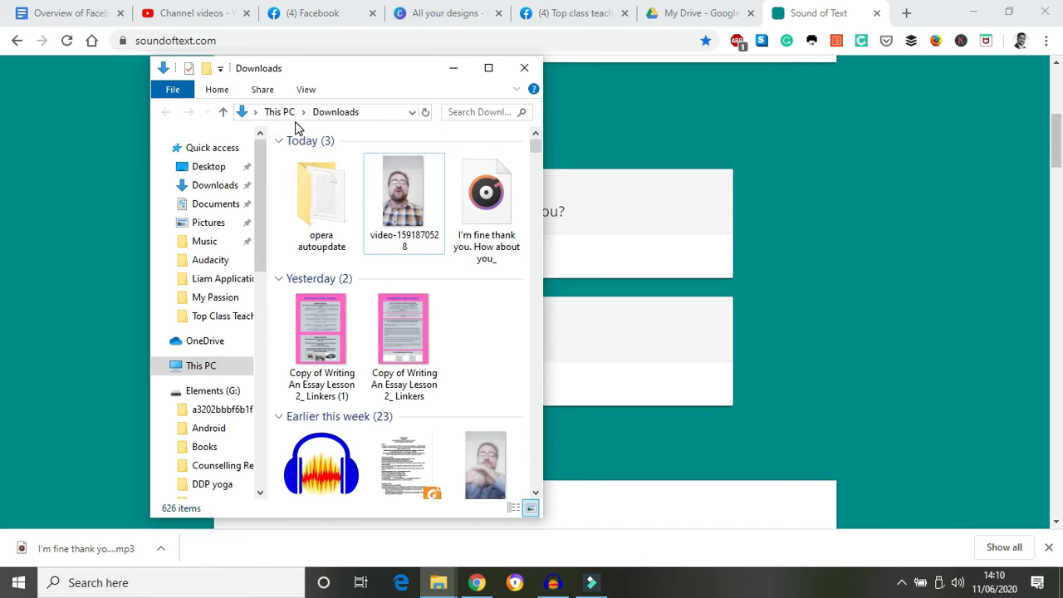
pyautogui.click(278, 111)
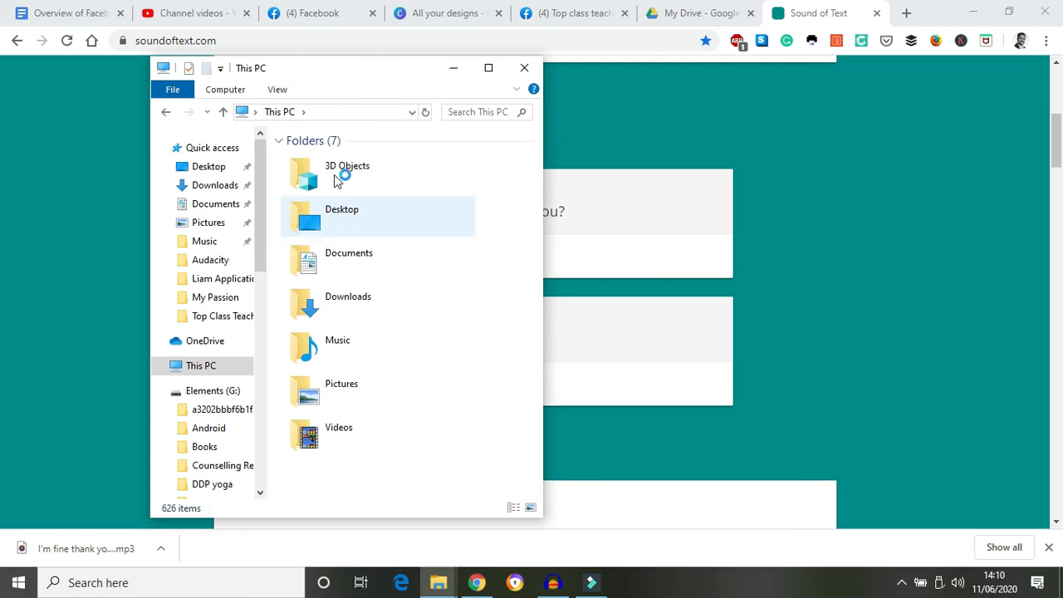
pyautogui.doubleClick(355, 300)
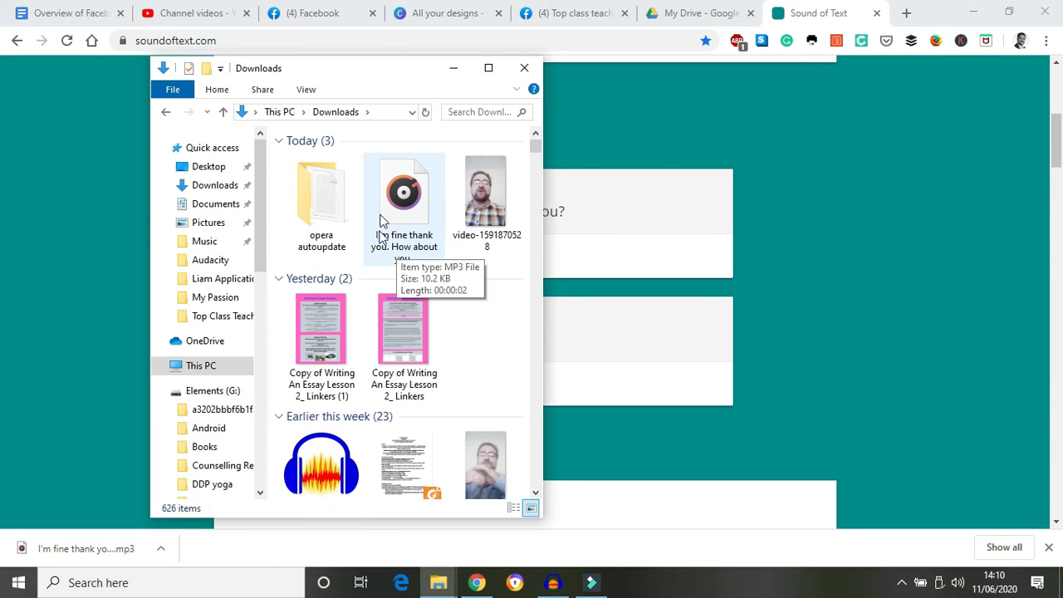
pyautogui.click(755, 176)
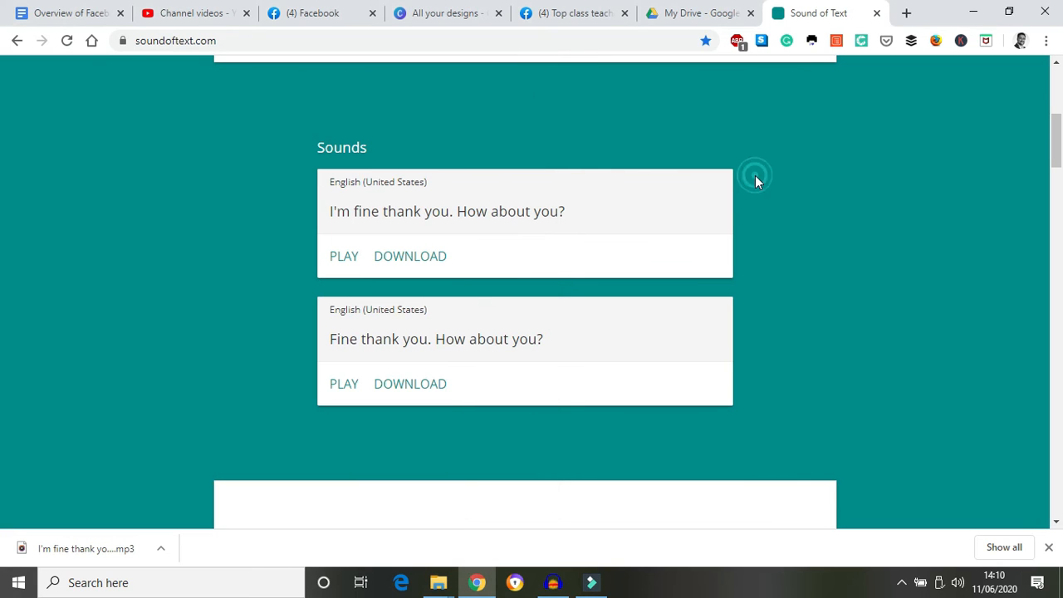
# Import the downloaded 'I'm fine thank you' mp3 from Downloads into Audacity as a new track
pyautogui.click(555, 586)
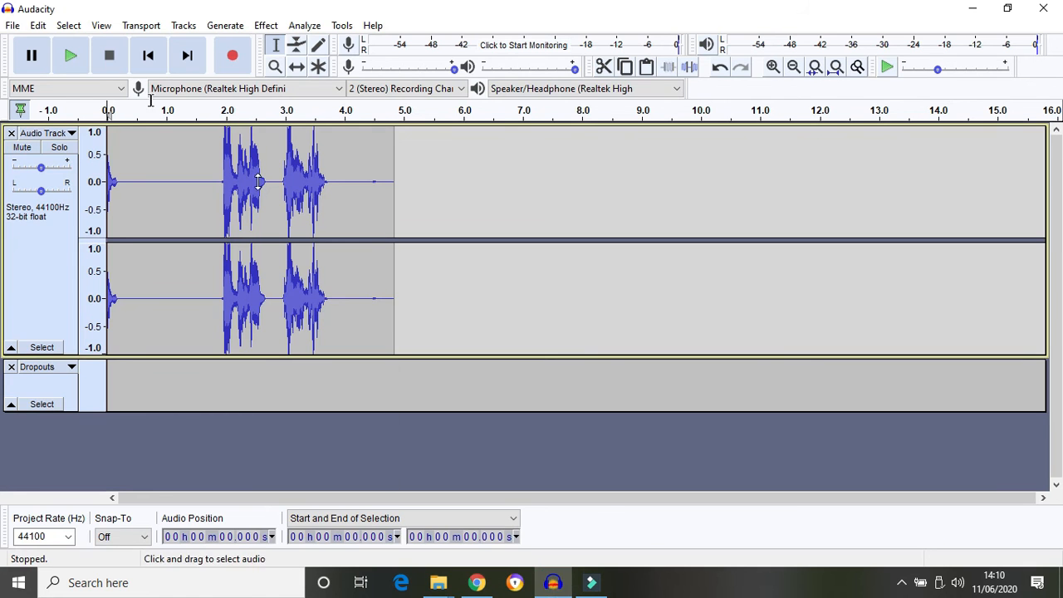
pyautogui.click(14, 28)
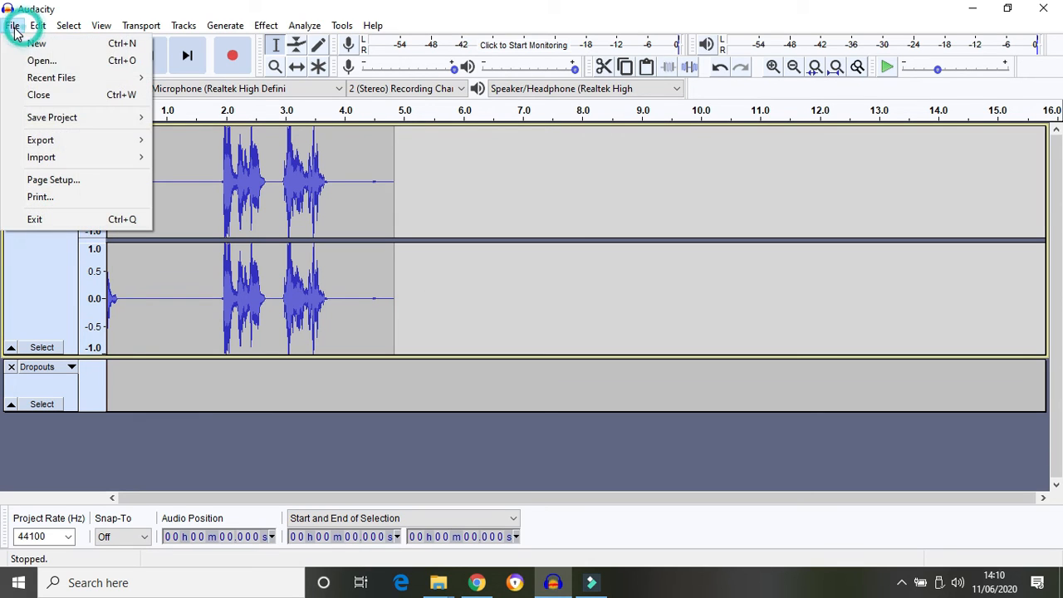
pyautogui.moveTo(131, 167)
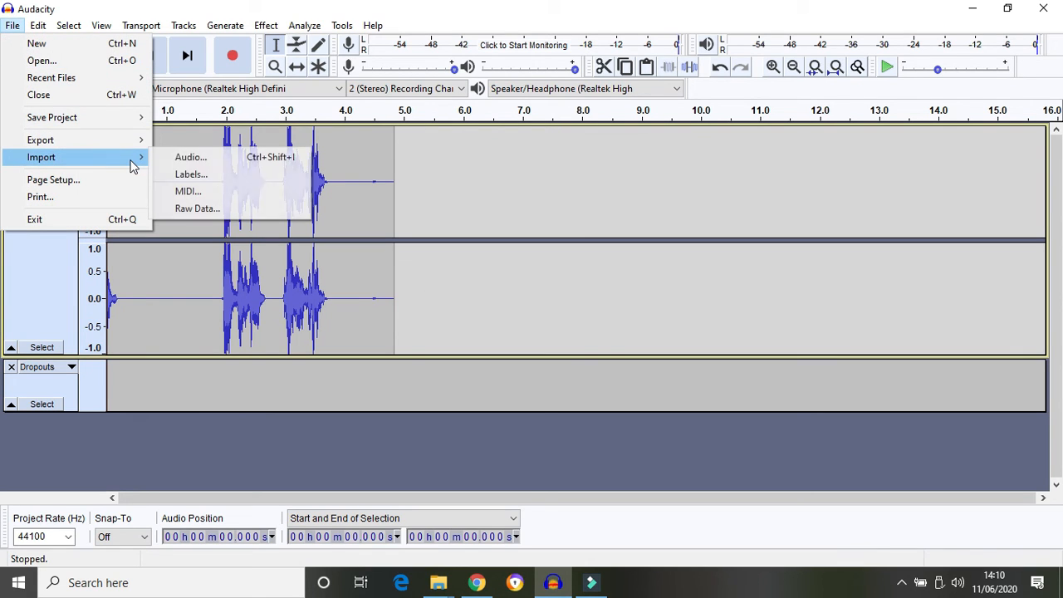
pyautogui.click(199, 161)
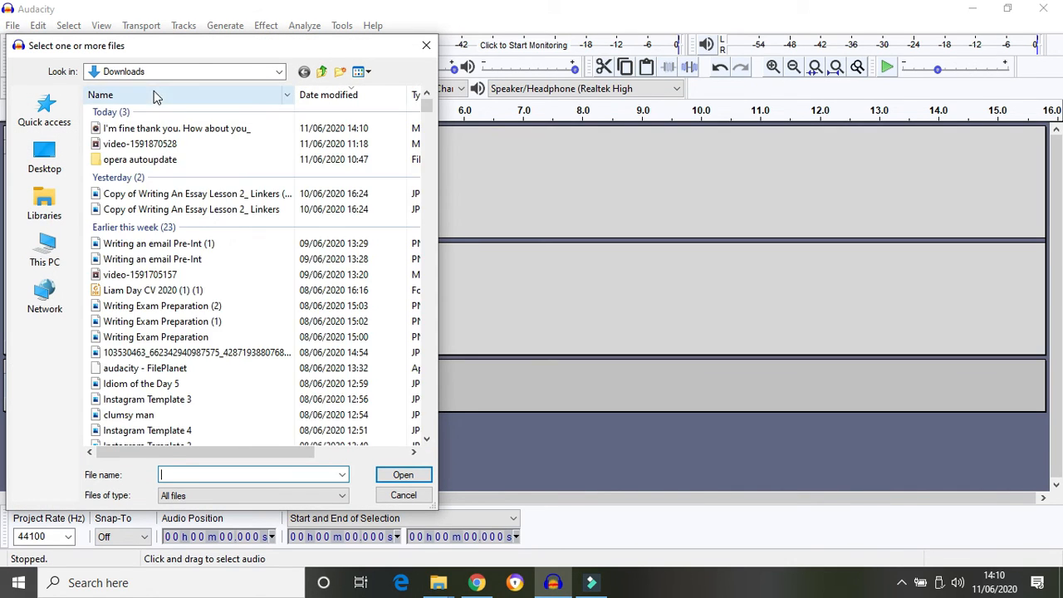
pyautogui.click(184, 129)
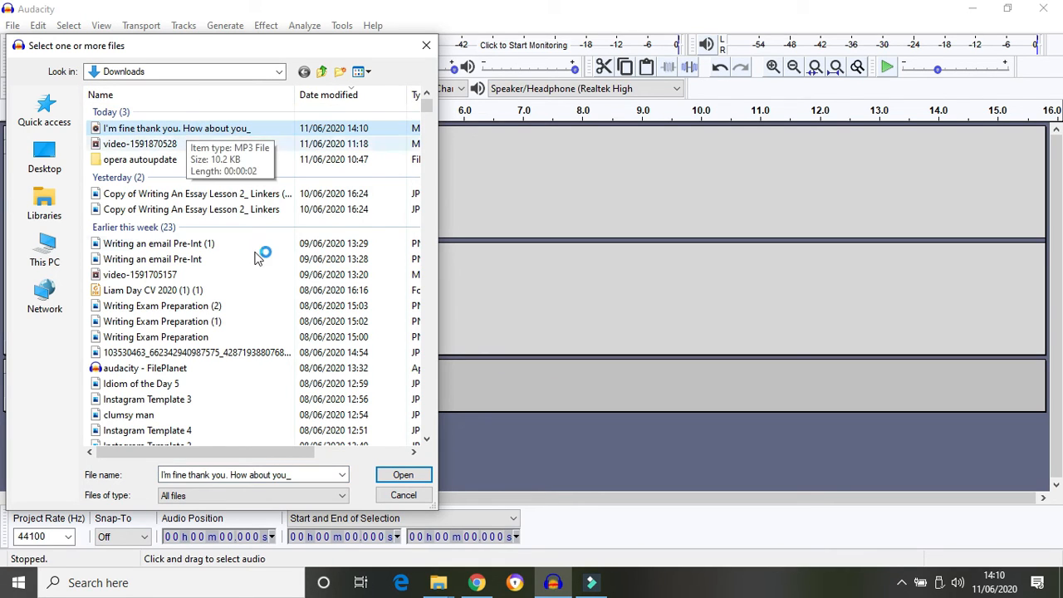
pyautogui.click(401, 475)
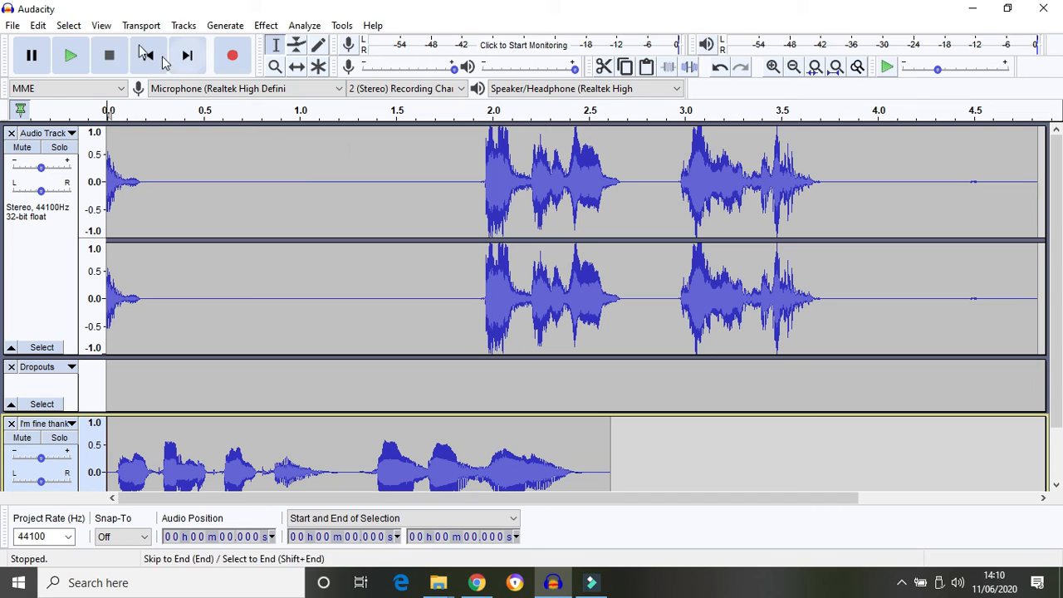
# Zoom out the timeline twice so the 4.8 s recording and 2.5 s speech clip fit
pyautogui.click(99, 27)
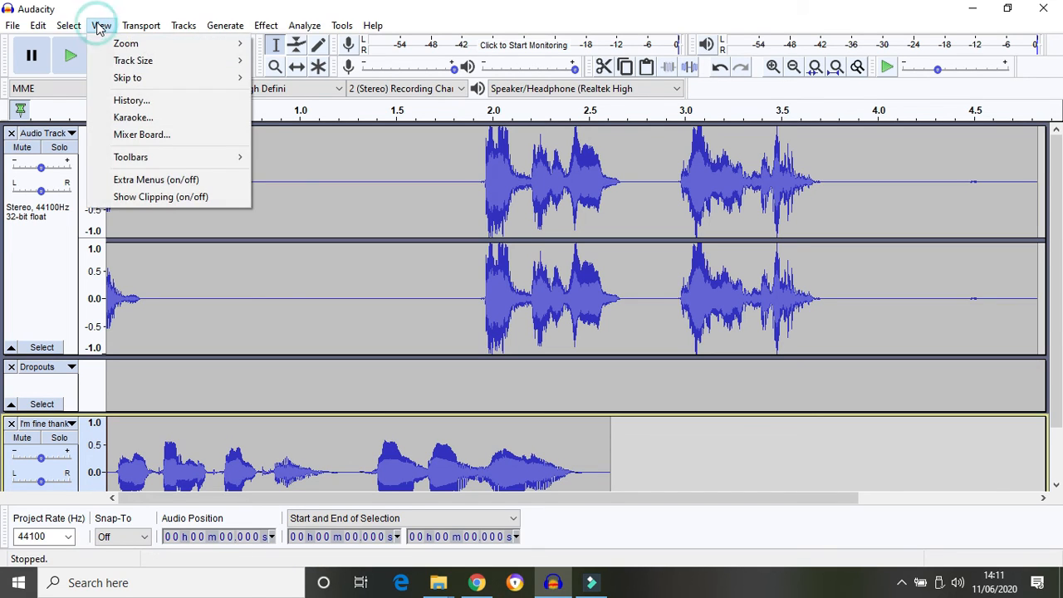
pyautogui.moveTo(132, 46)
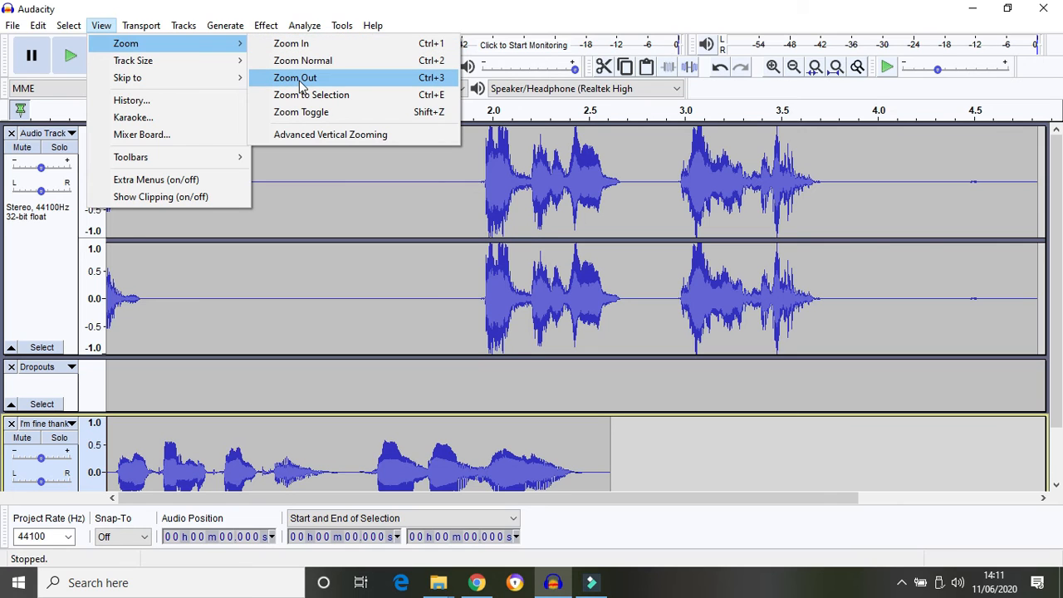
pyautogui.click(301, 79)
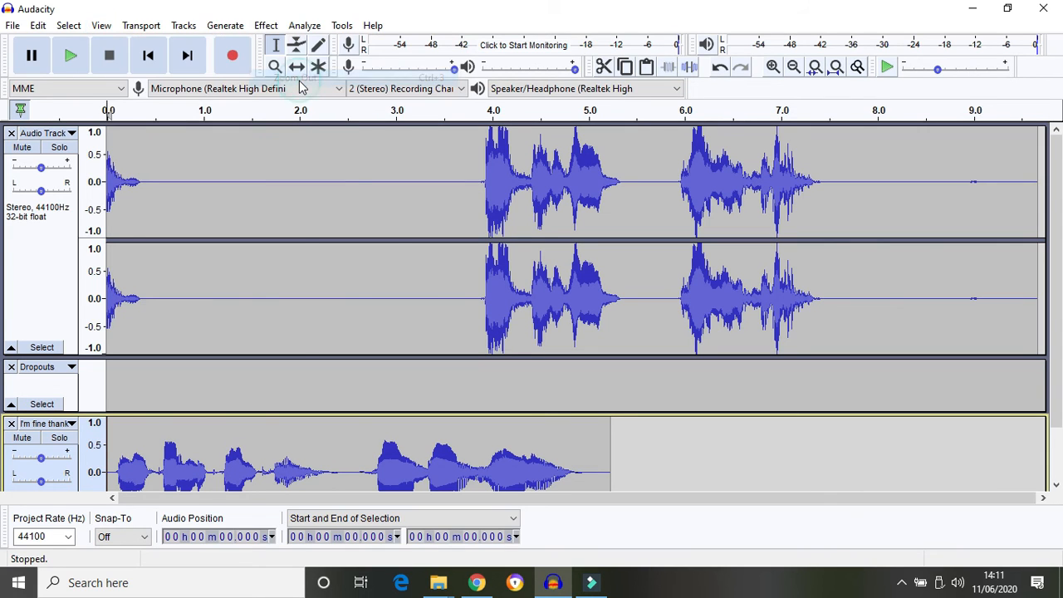
pyautogui.hotkey('ctrl', '3')
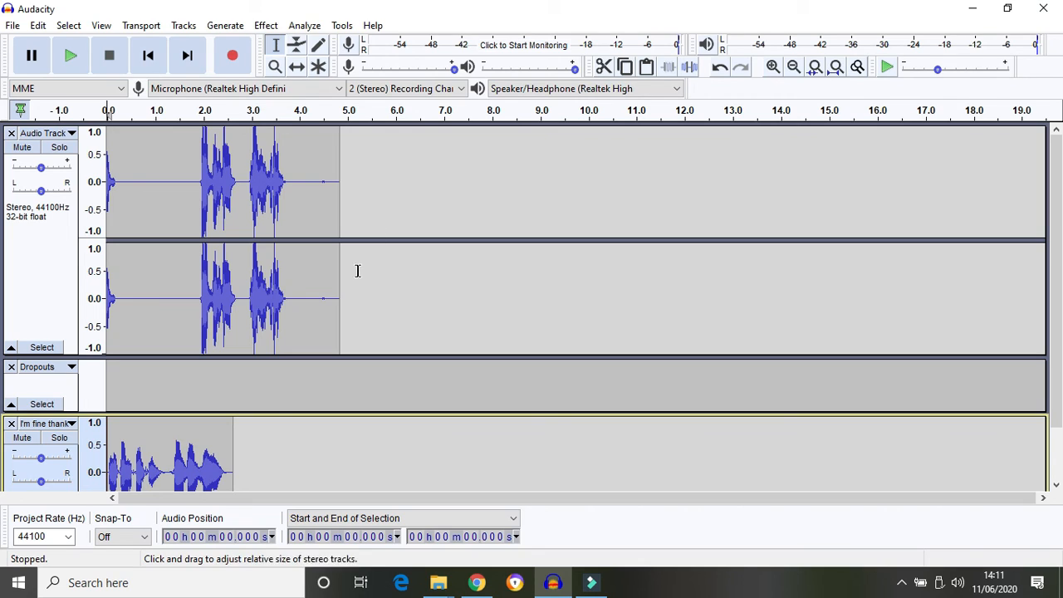
# Select the text-to-speech audio in the imported track and delete it
pyautogui.moveTo(229, 439); pyautogui.dragTo(106, 446)
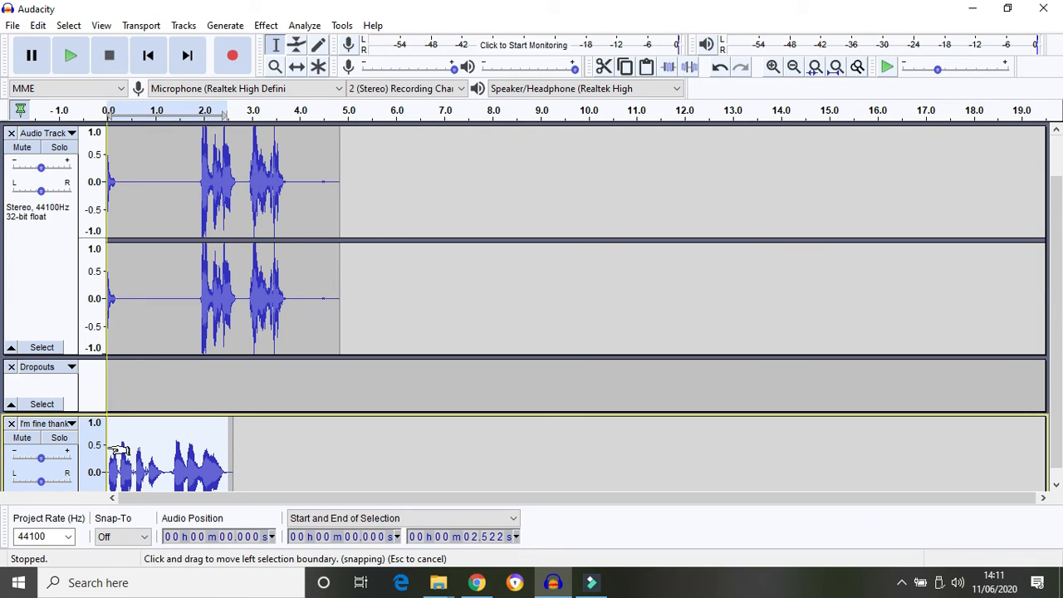
pyautogui.scroll(-1, 119, 449)
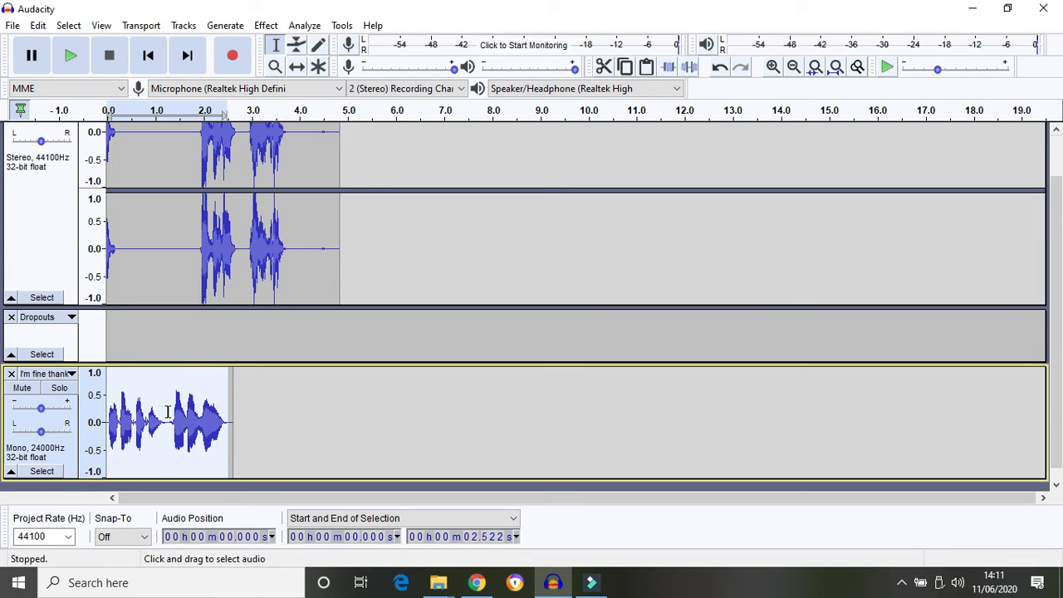
pyautogui.press('Delete')
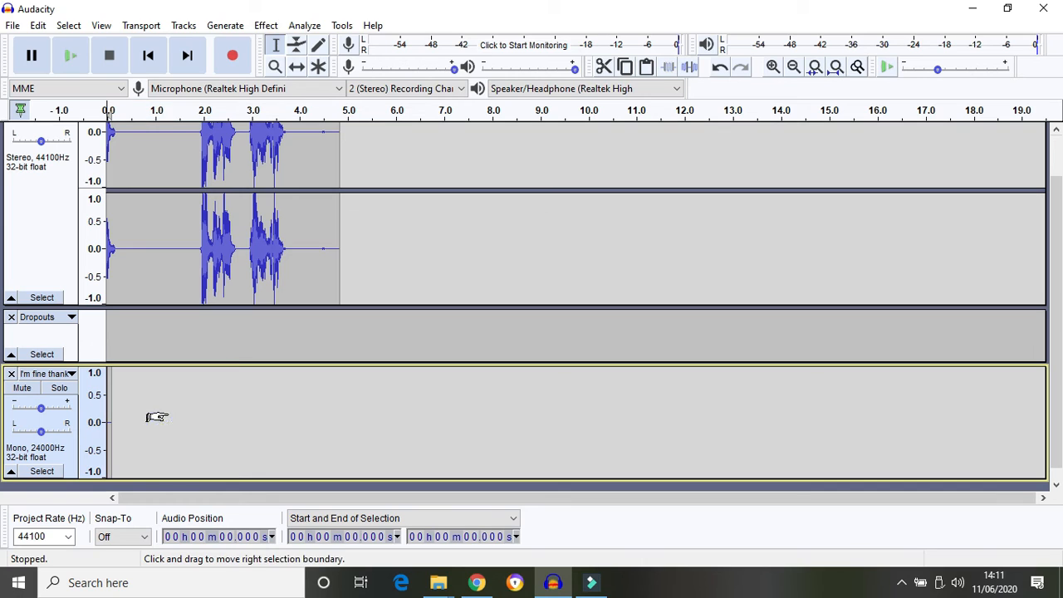
pyautogui.scroll(1, 344, 166)
# Paste the reply at 4.963 s after the recorded lines, then close the leftover imported track
pyautogui.click(344, 166)
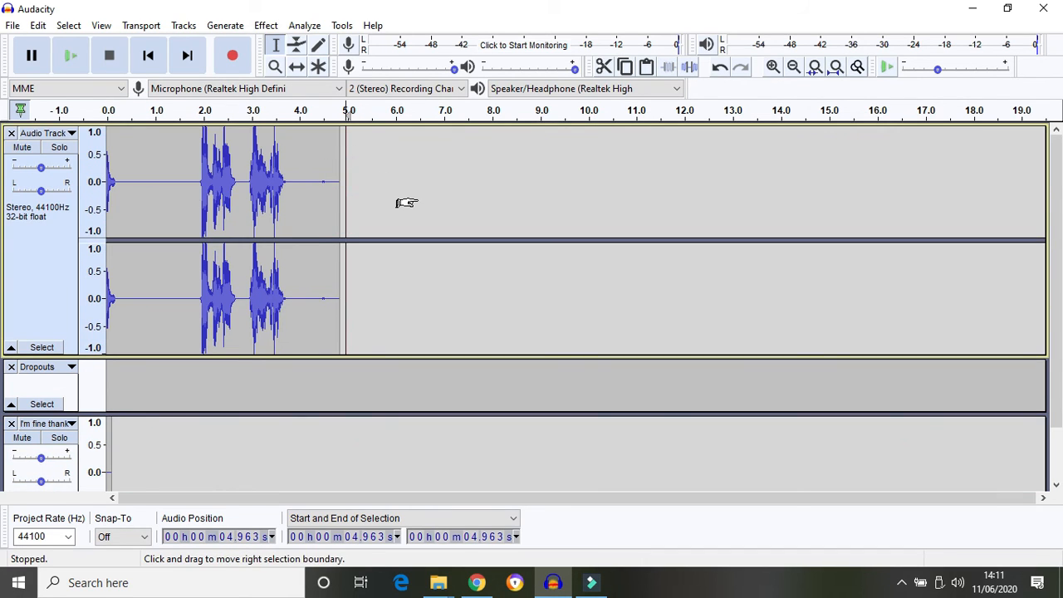
pyautogui.hotkey('ctrl', 'v')
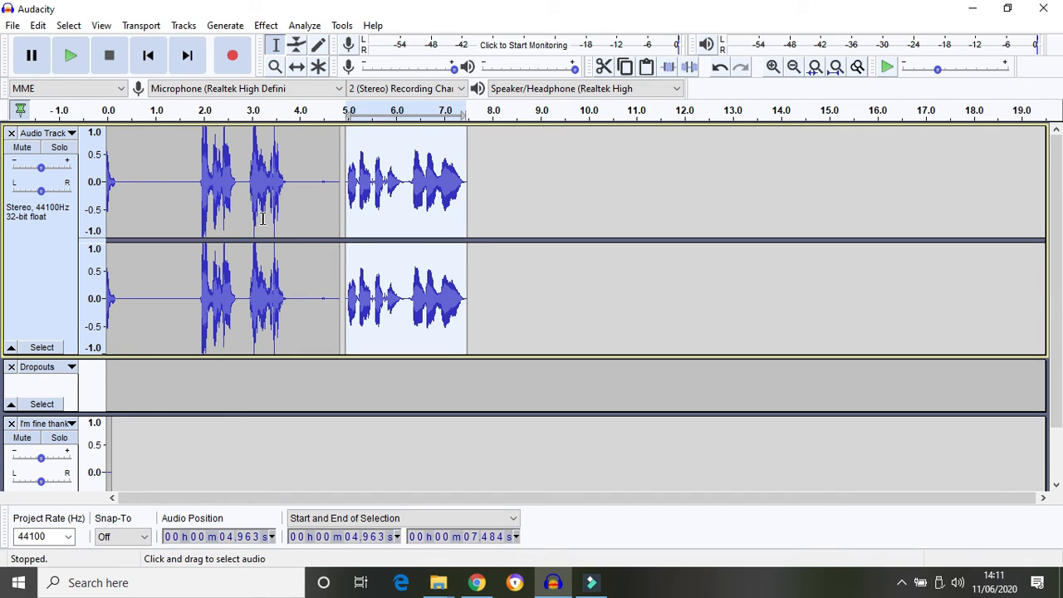
pyautogui.click(148, 168)
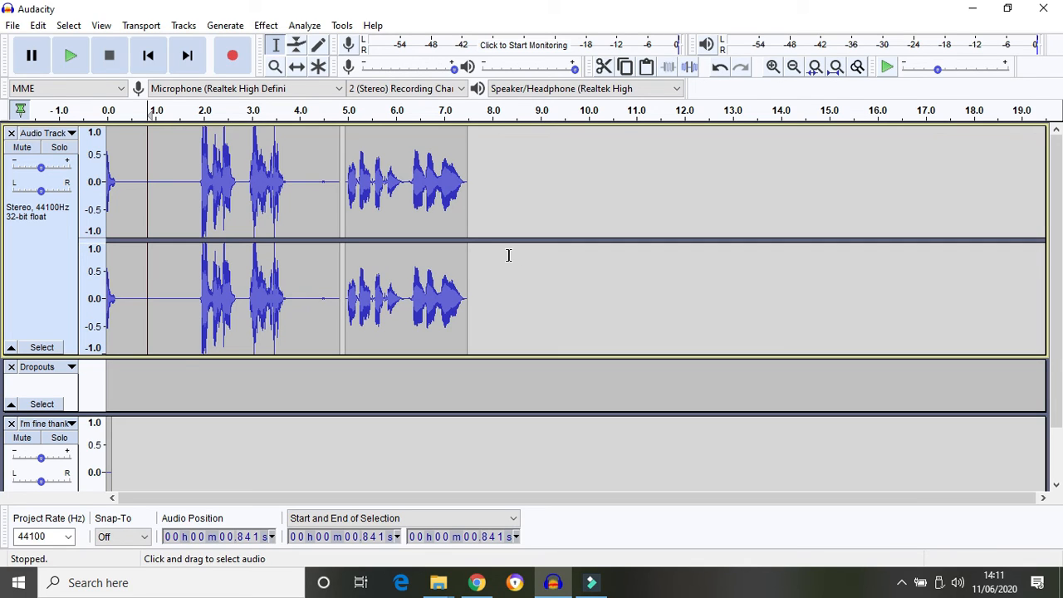
pyautogui.click(10, 425)
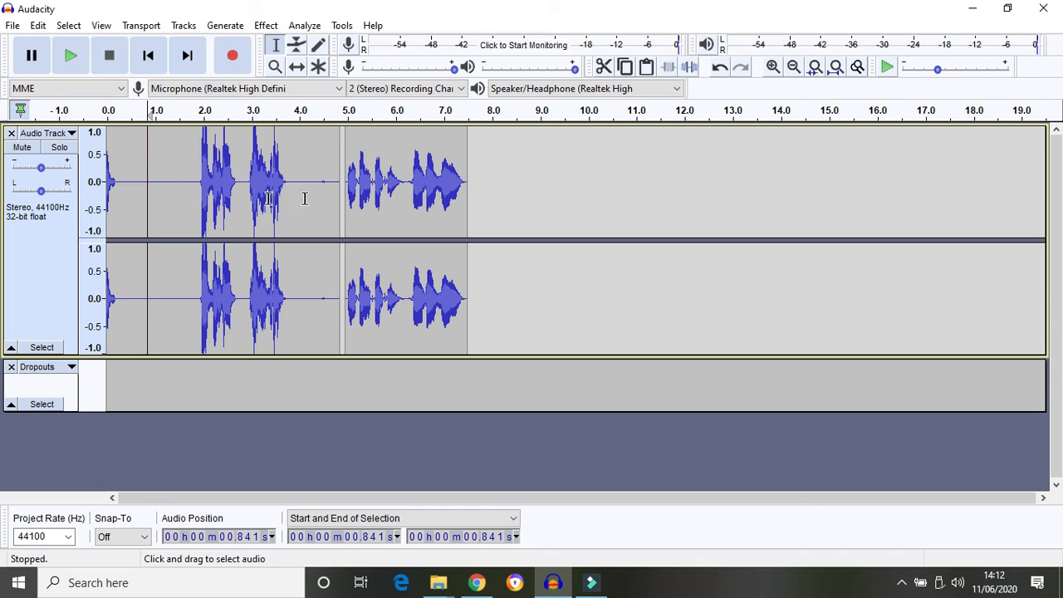
# Record a new spoken line from 7.711 s, extending the main track to about 12.2 s
pyautogui.click(479, 177)
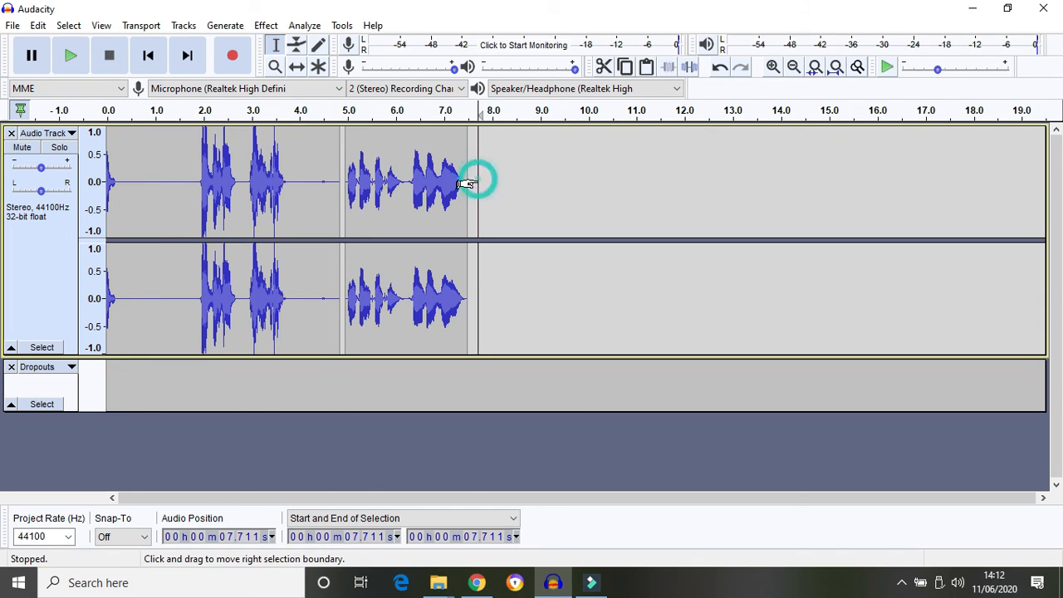
pyautogui.click(235, 58)
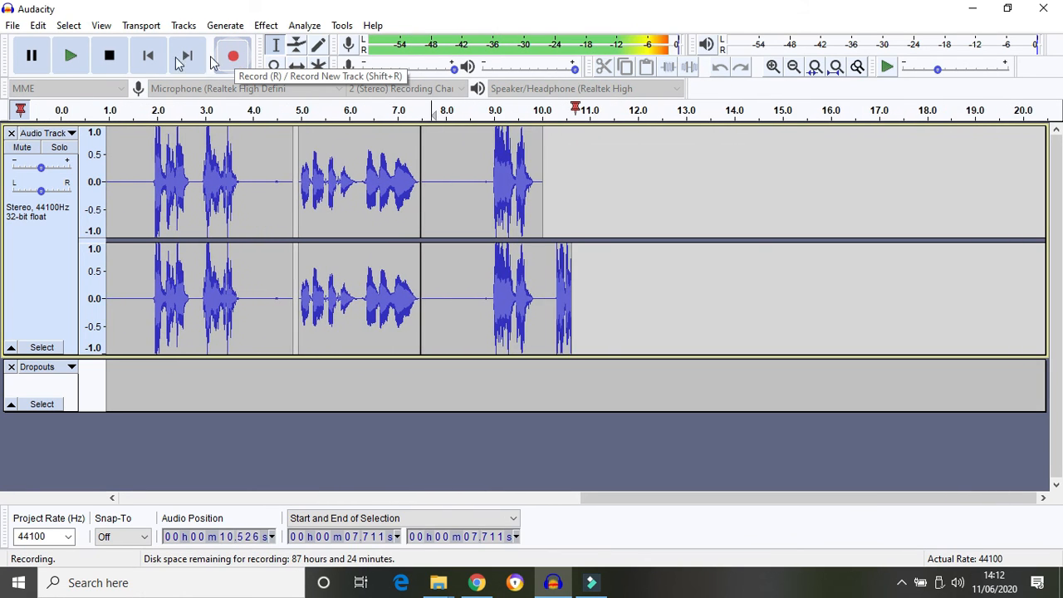
pyautogui.click(116, 62)
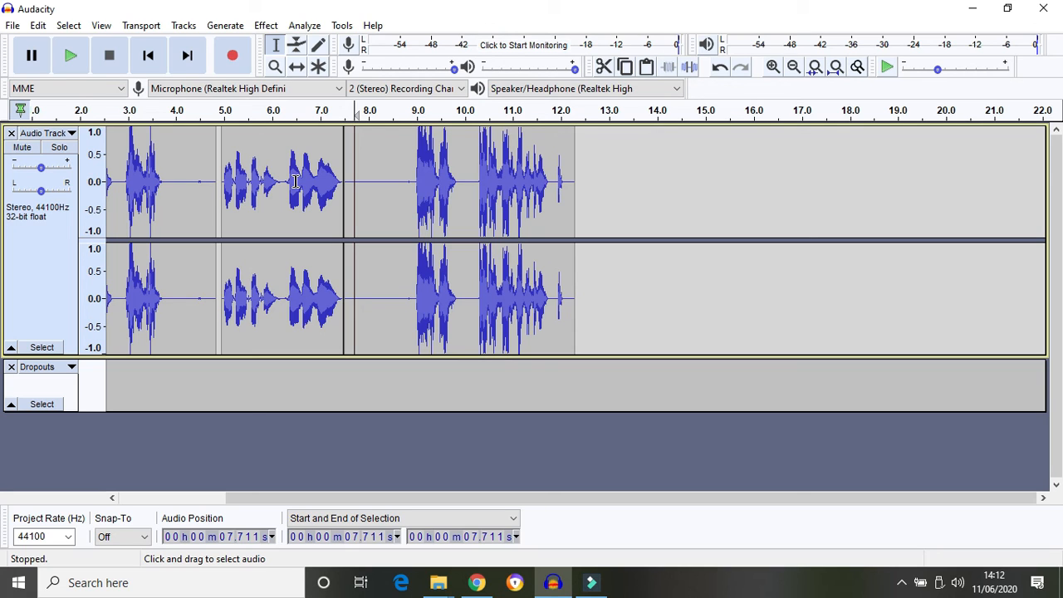
# Start a WAV export and set the save location to the Audacity folder in Documents
pyautogui.click(12, 27)
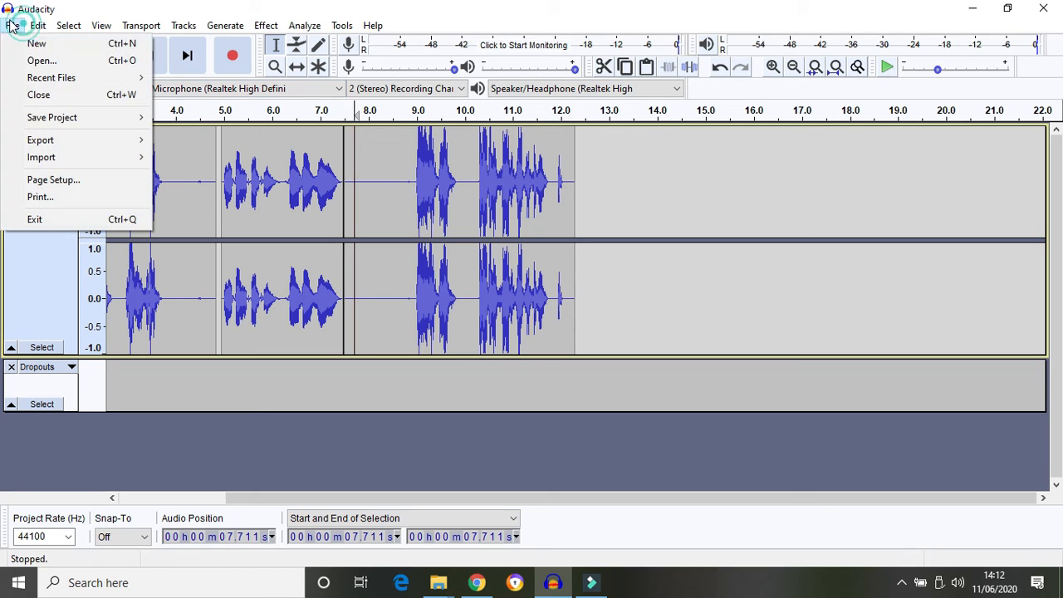
pyautogui.moveTo(95, 140)
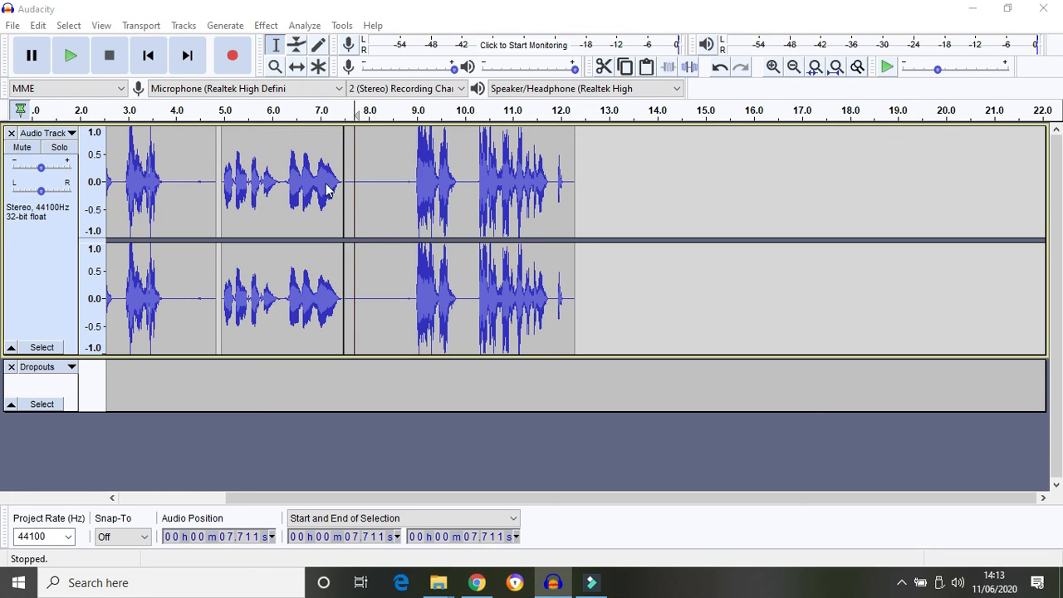
pyautogui.hotkey('ctrl', 'shift', 'e')
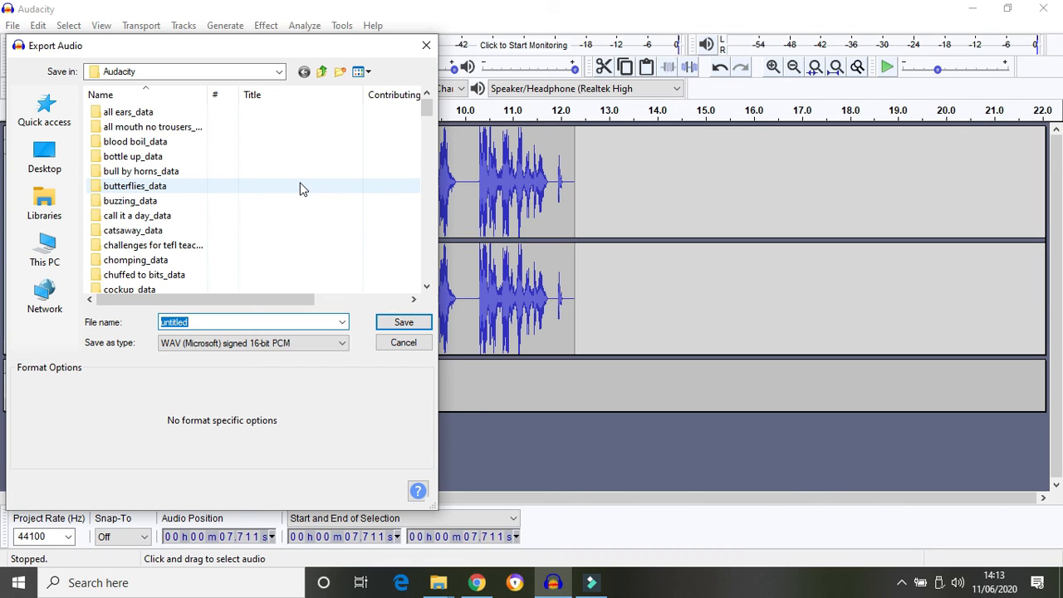
pyautogui.click(277, 73)
pyautogui.click(278, 73)
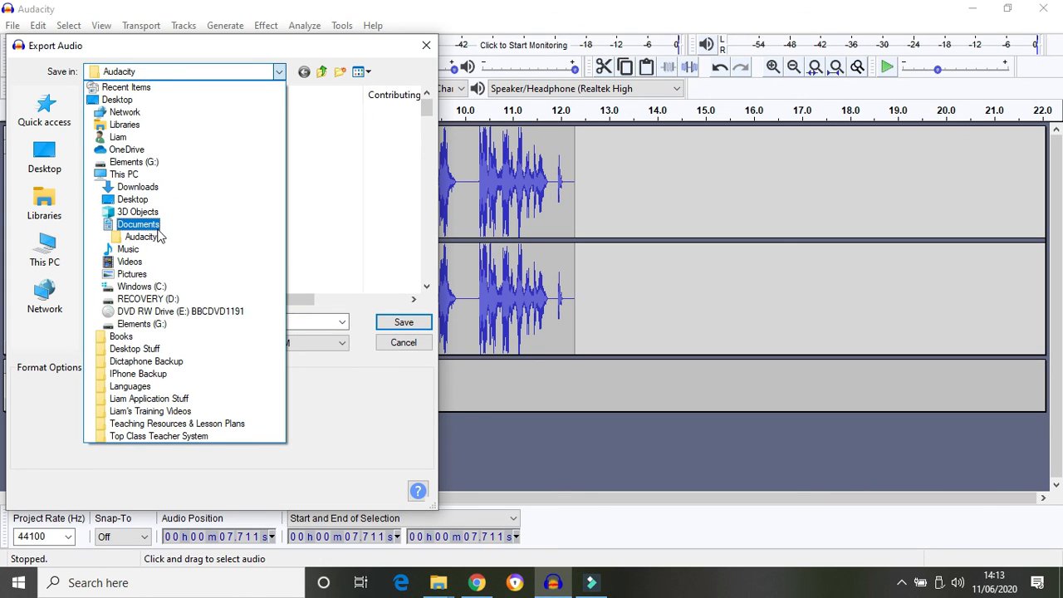
pyautogui.click(137, 224)
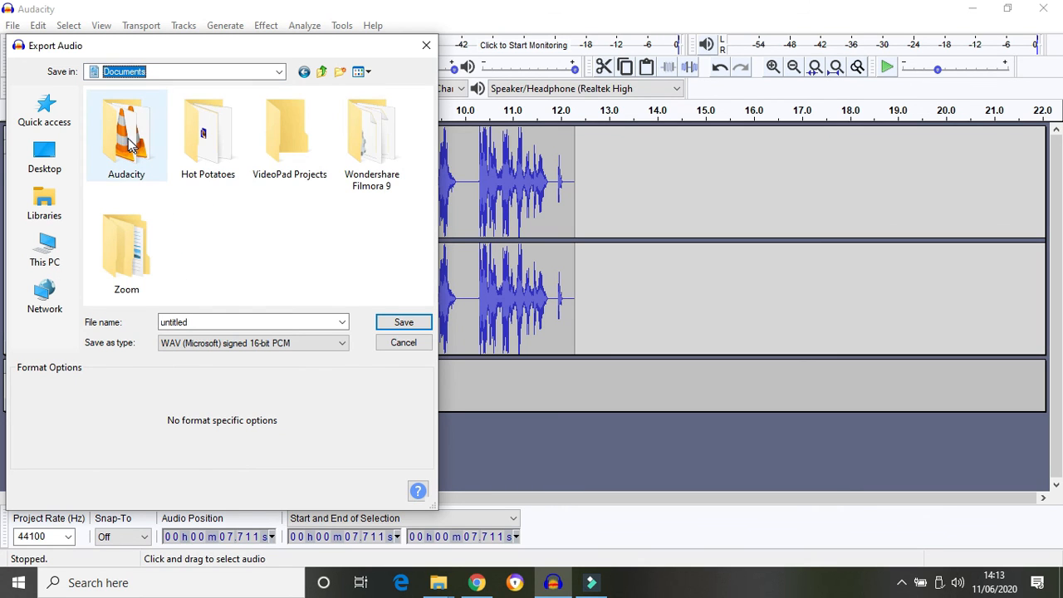
pyautogui.doubleClick(126, 139)
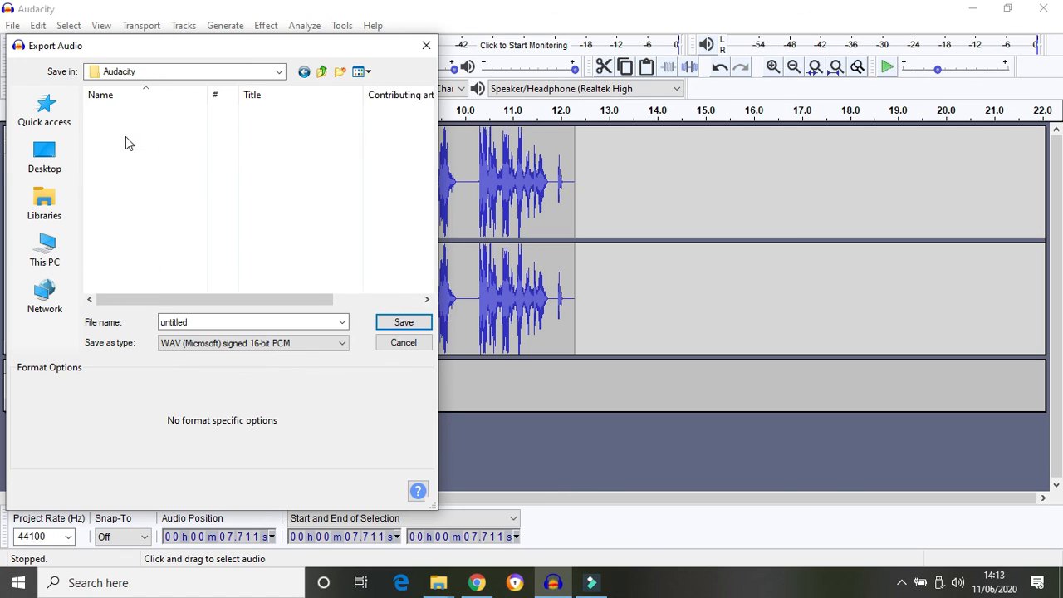
# Name the file 'convo 1', save it, and accept the blank metadata tags
pyautogui.doubleClick(203, 322)
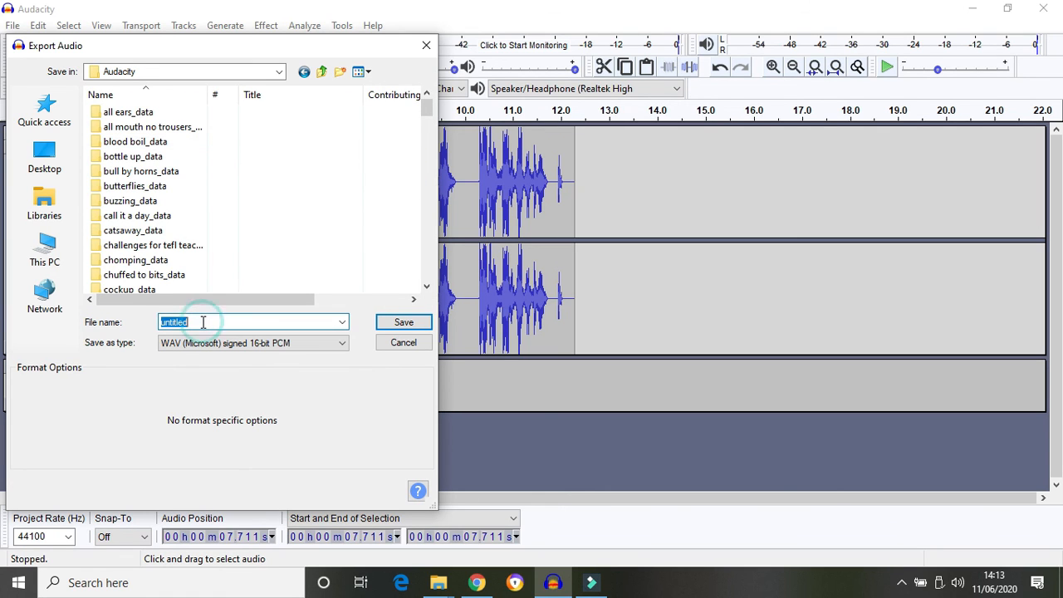
pyautogui.write('convo 1')
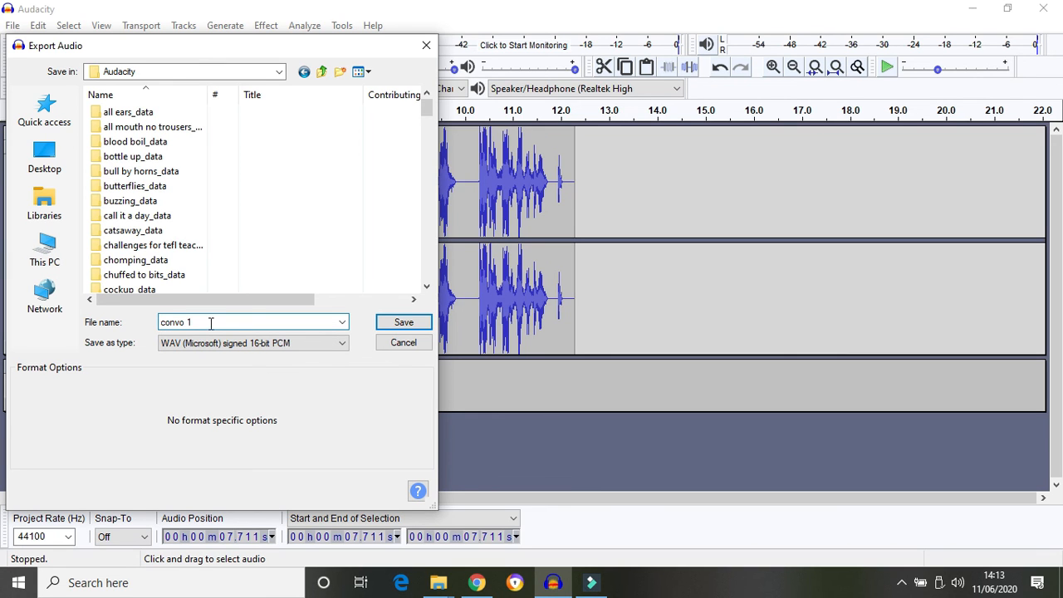
pyautogui.click(410, 323)
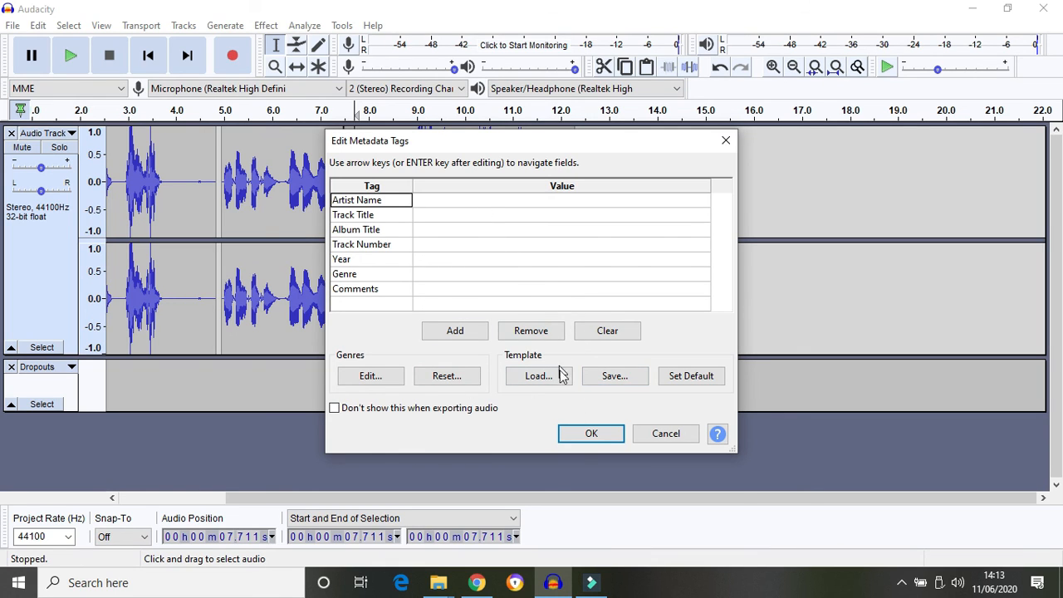
pyautogui.click(590, 435)
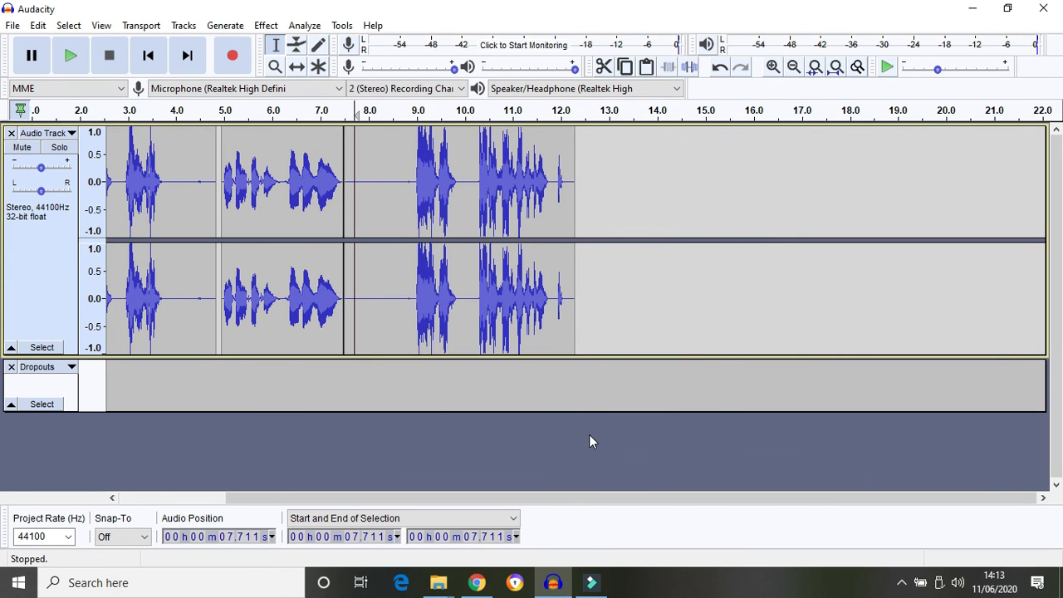
pyautogui.click(441, 580)
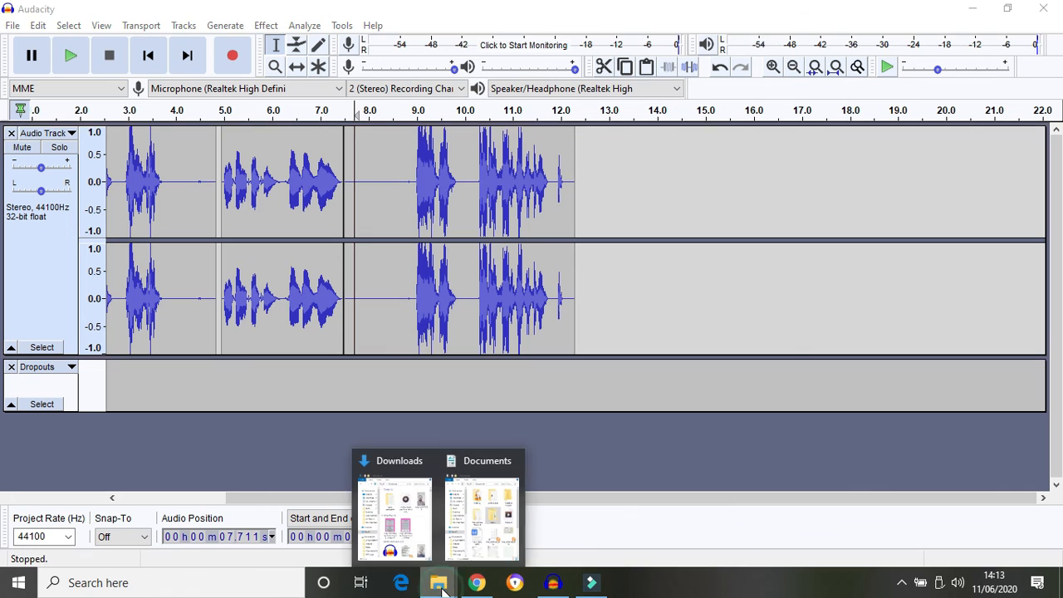
pyautogui.click(474, 522)
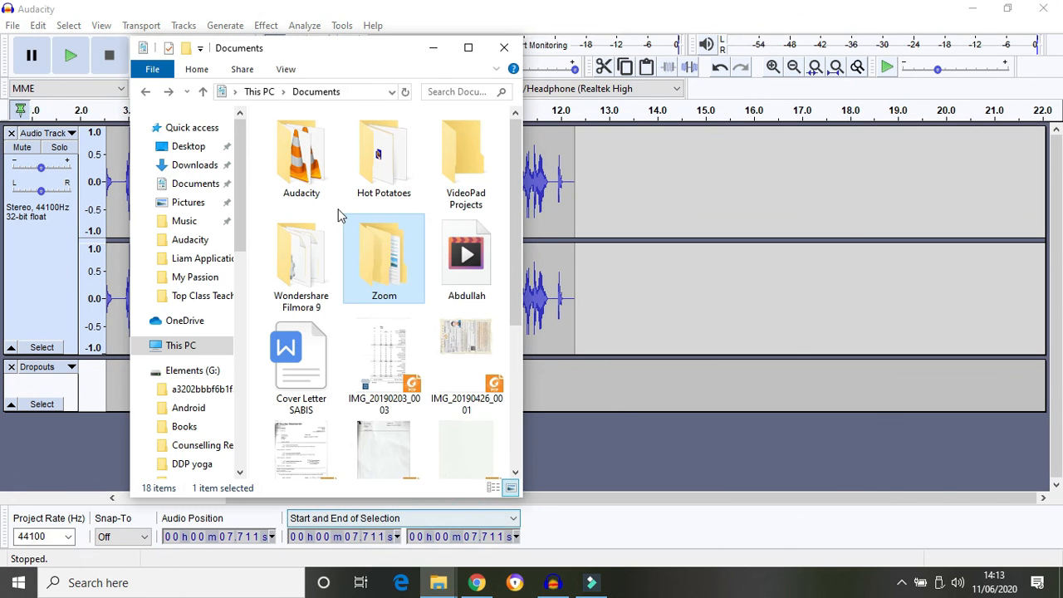
pyautogui.doubleClick(308, 176)
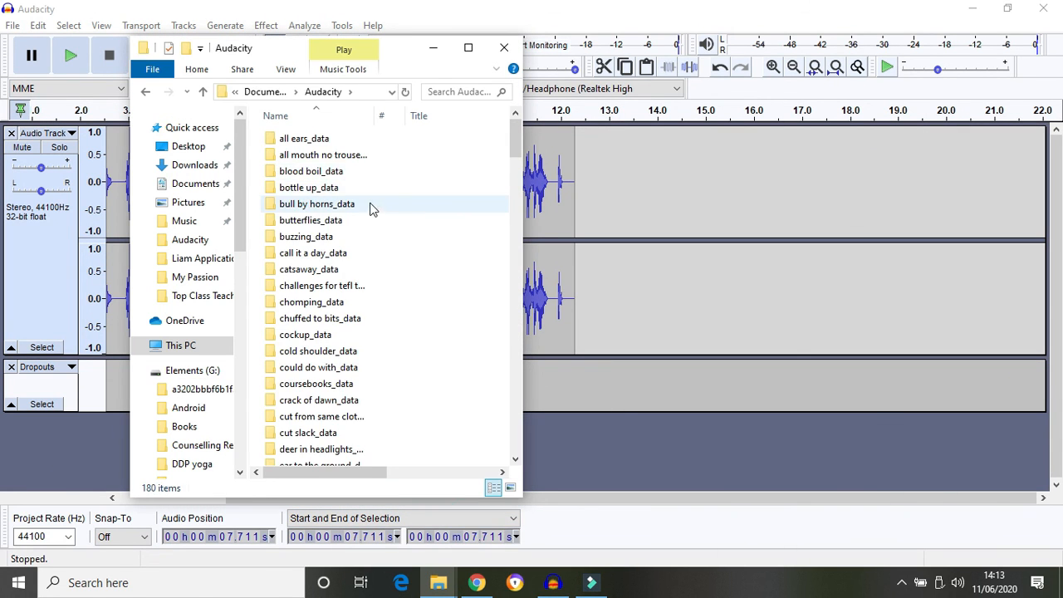
pyautogui.click(521, 146)
pyautogui.moveTo(521, 146); pyautogui.dragTo(523, 279)
pyautogui.click(311, 352)
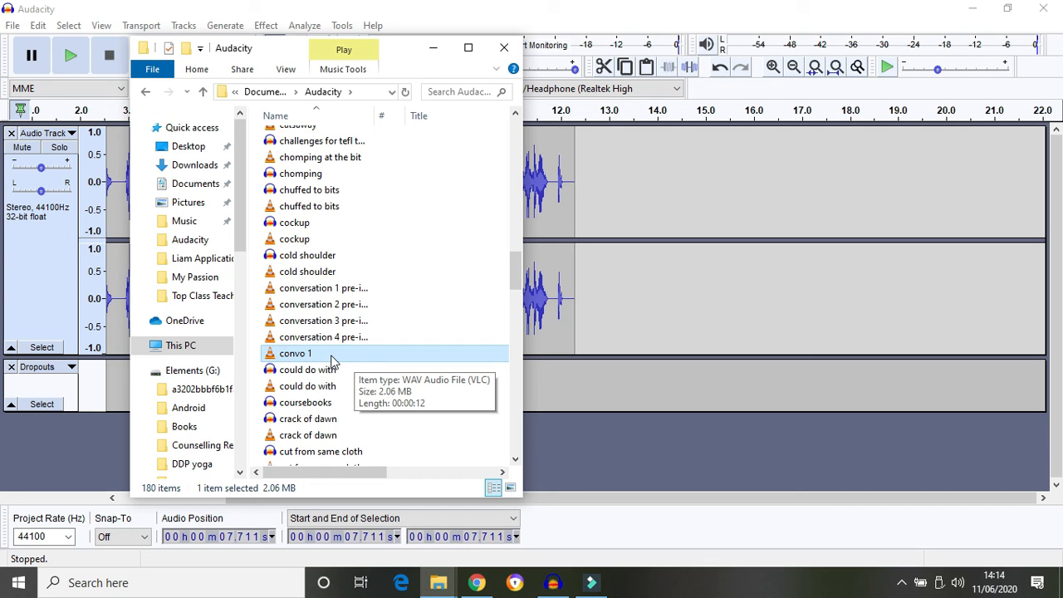
pyautogui.click(523, 7)
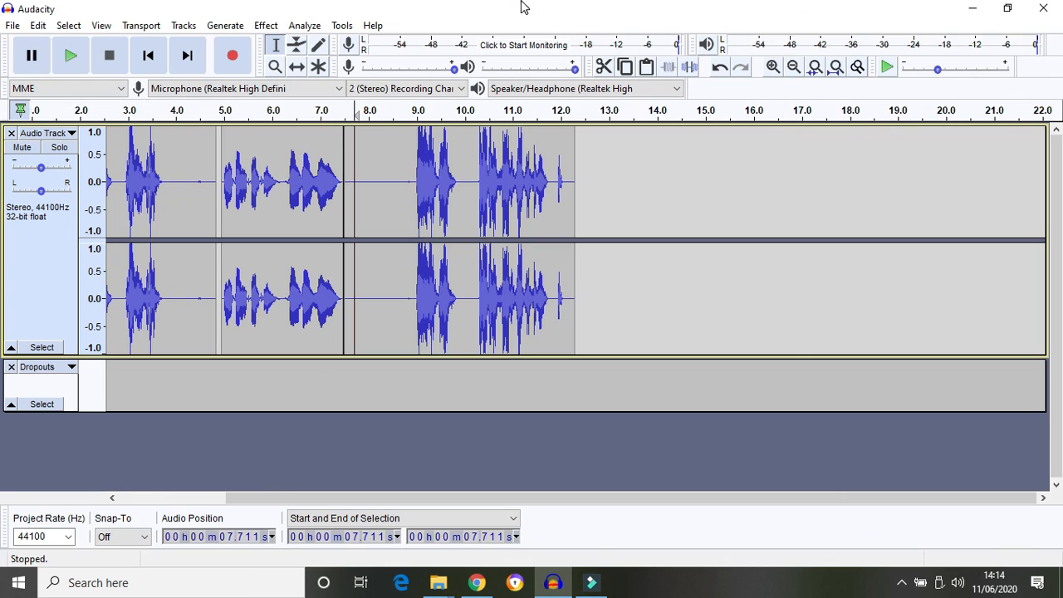